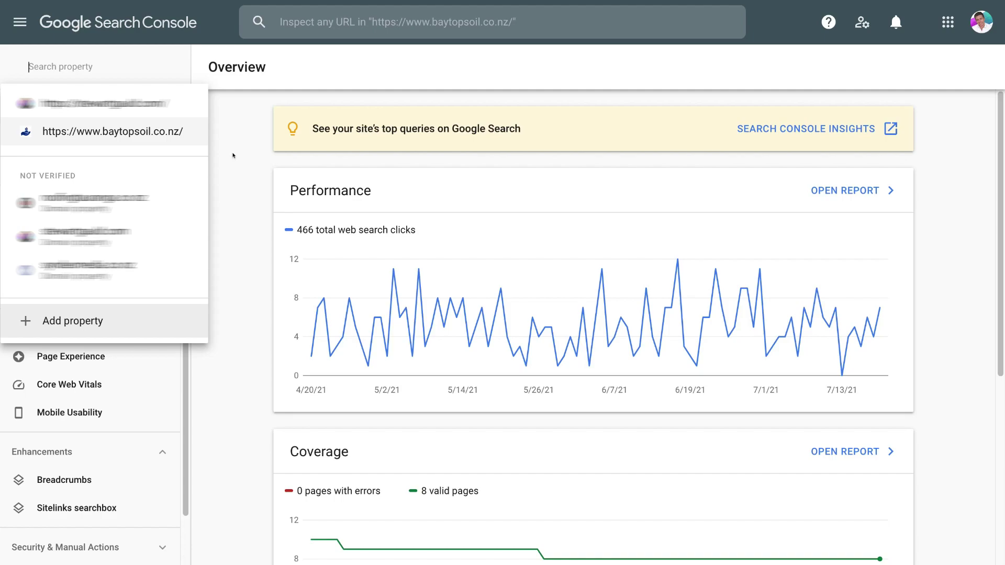
# - Review the baytopsoil.co.nz overview, covering its performance, coverage, experience and enhancements summaries
pyautogui.click(233, 155)
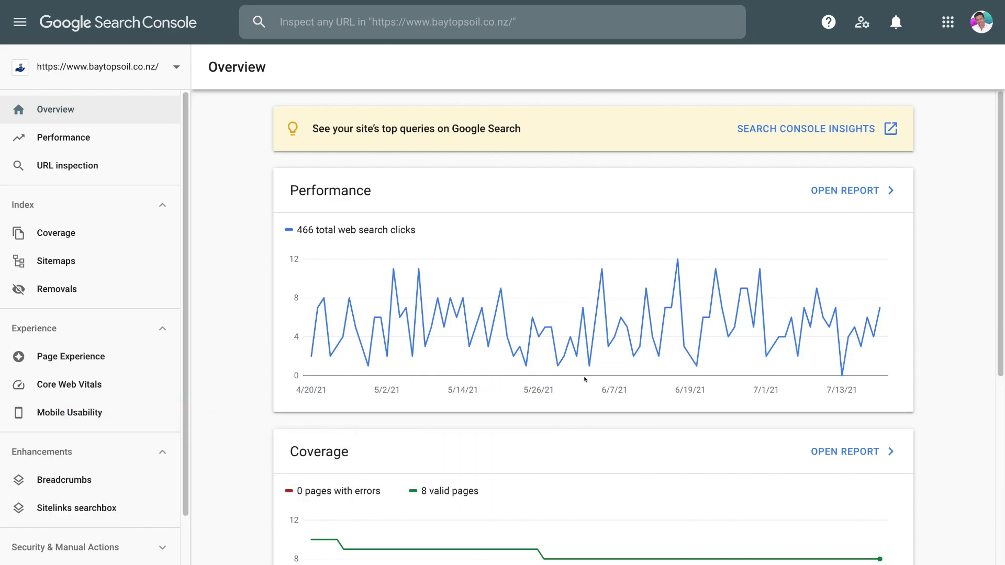
pyautogui.moveTo(326, 269)
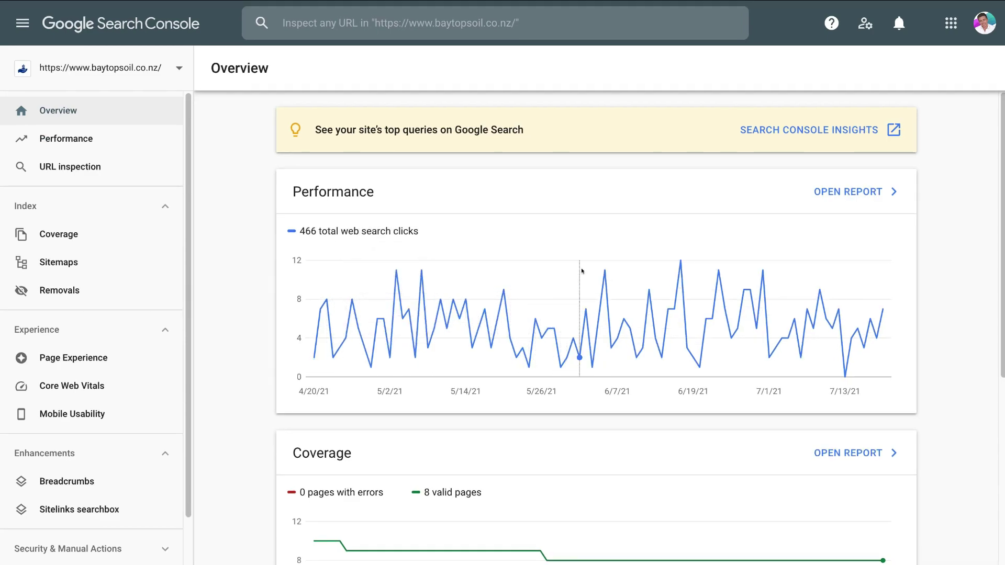
pyautogui.moveTo(616, 270)
pyautogui.scroll(-3, 263, 348)
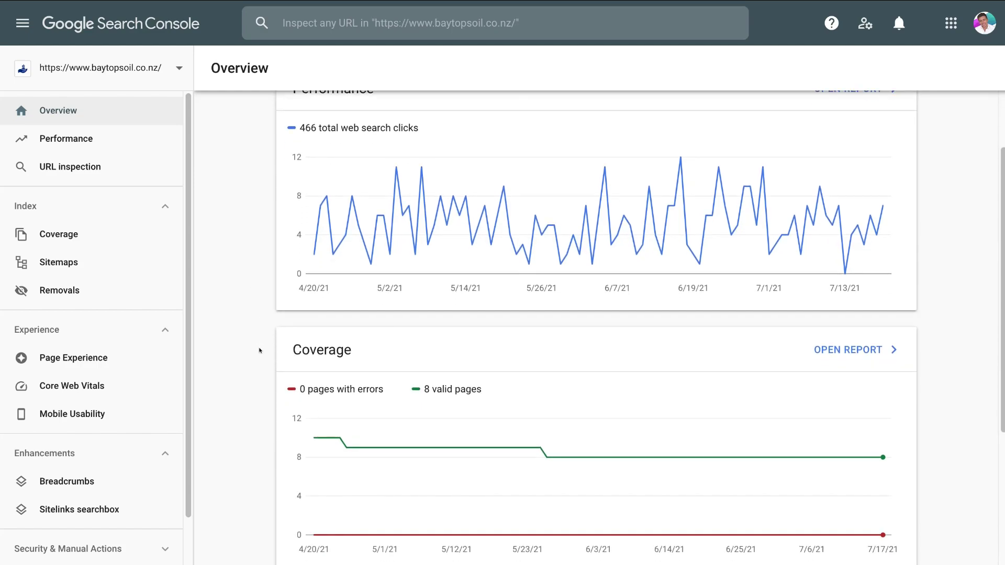
pyautogui.scroll(-4, 260, 350)
pyautogui.scroll(-2, 261, 369)
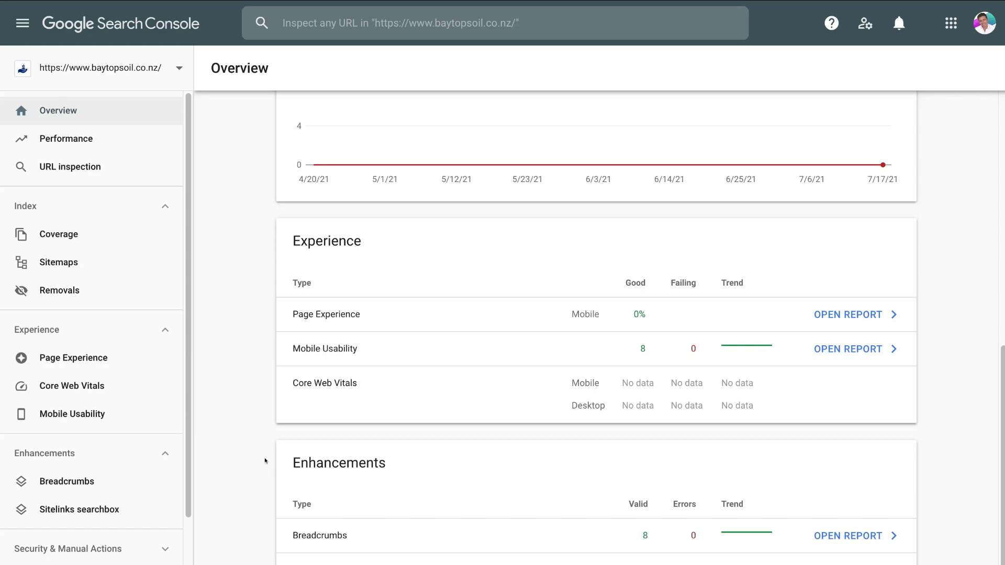
pyautogui.scroll(9, 266, 461)
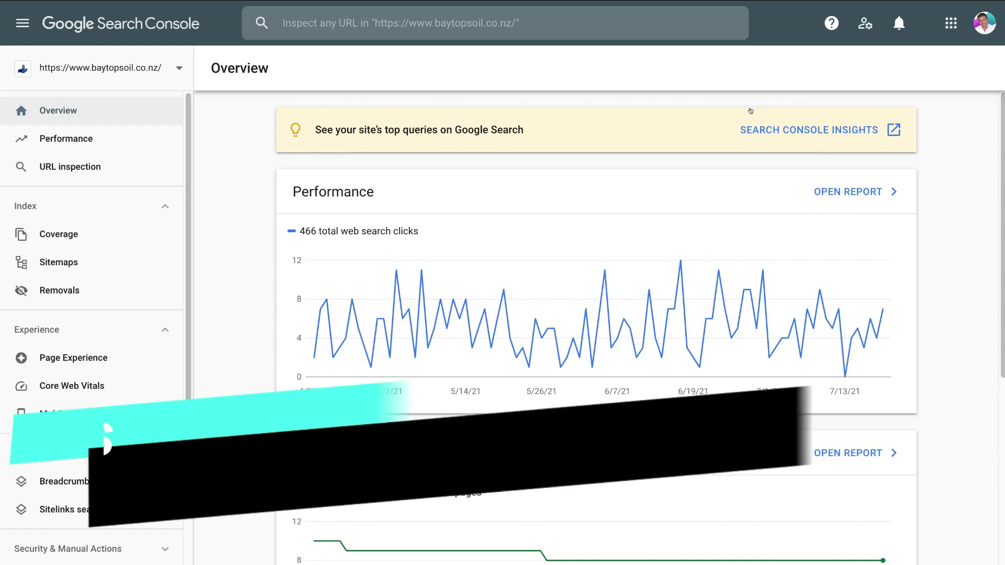
# - Open Search Console Insights and view the site's most searched queries for the past 28 days
pyautogui.click(821, 130)
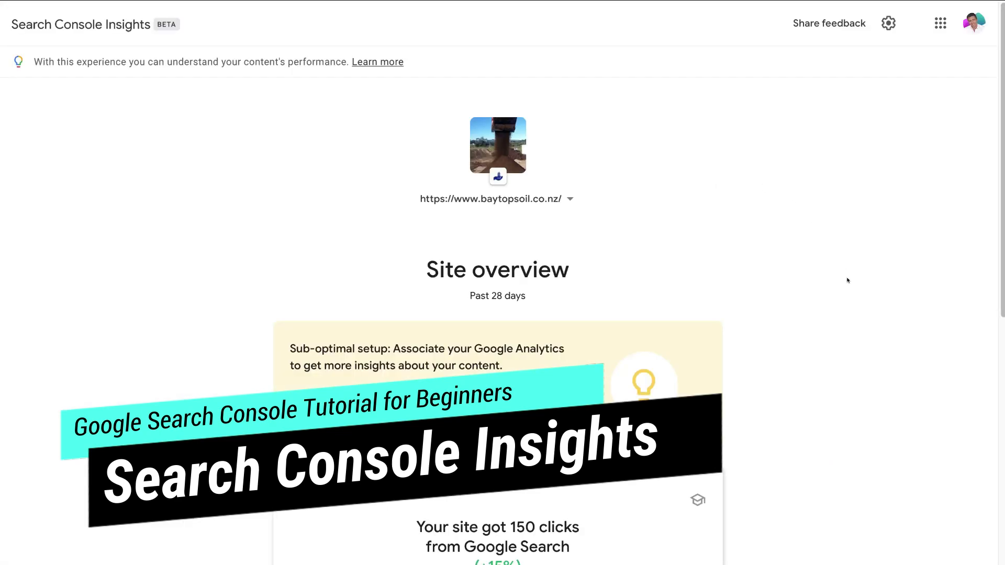
pyautogui.scroll(-3, 850, 331)
pyautogui.scroll(-3, 851, 331)
pyautogui.scroll(-3, 850, 331)
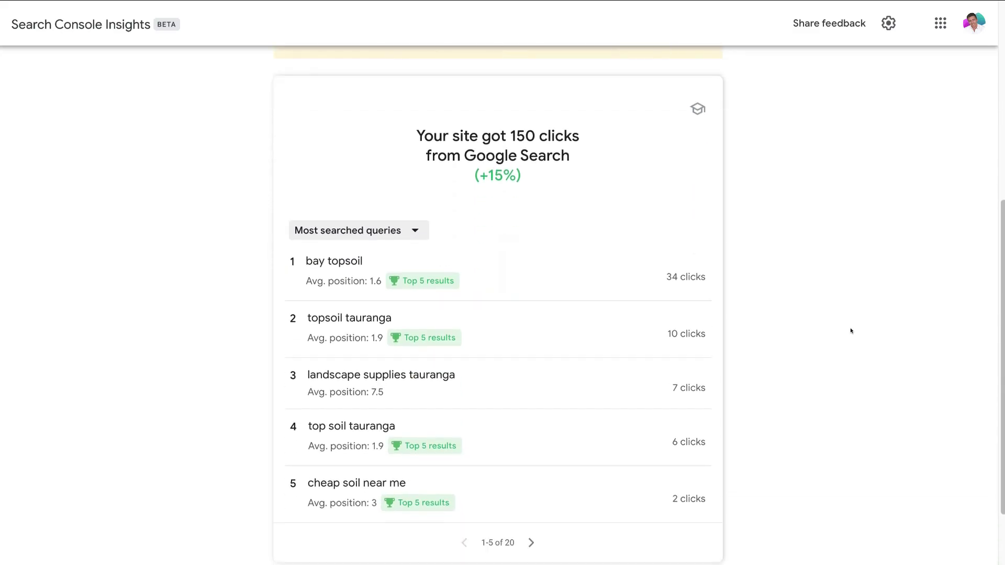
pyautogui.scroll(-1, 851, 331)
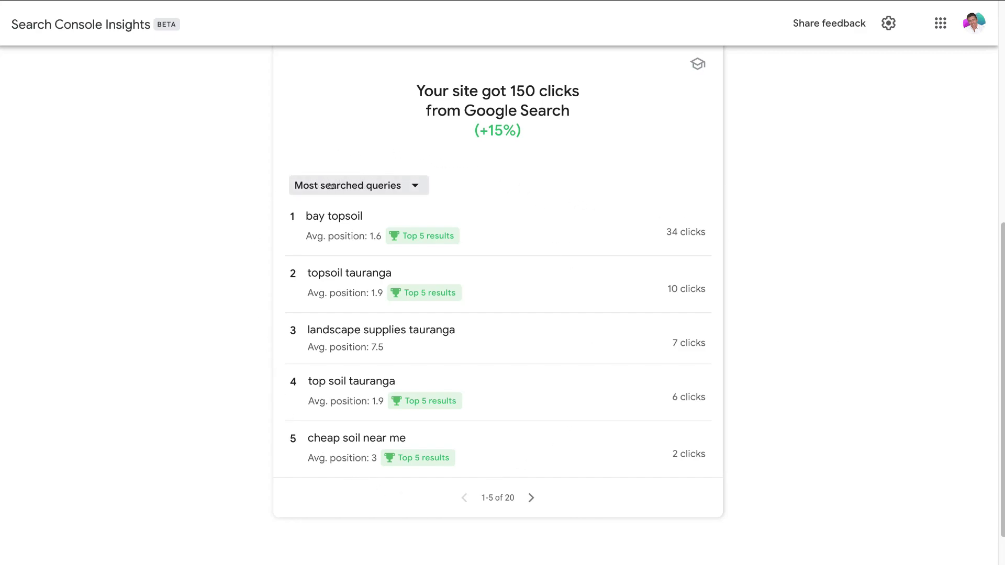
# - Check the available query ranking options, keep Most searched queries, and page through the rest of the query list
pyautogui.click(411, 187)
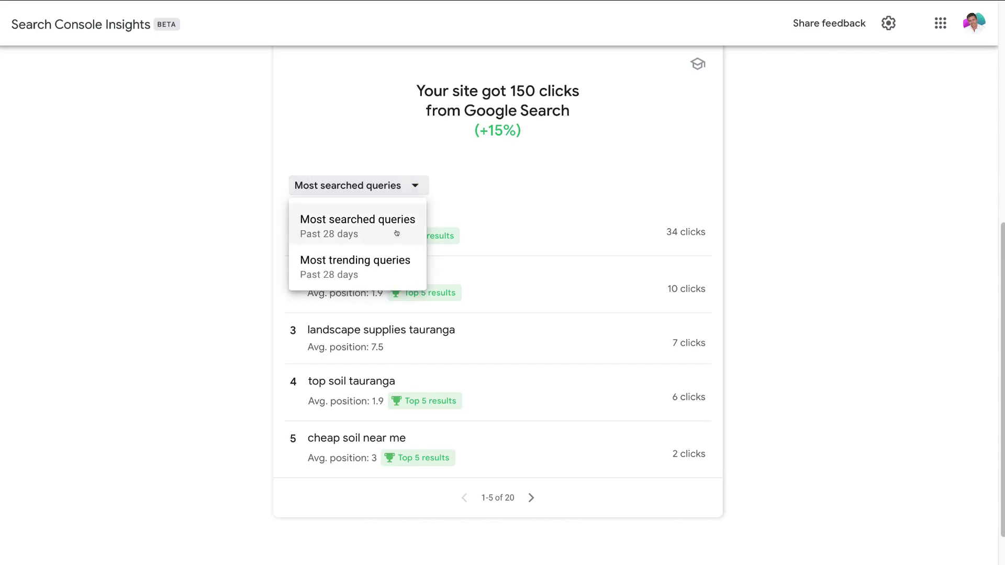
pyautogui.click(468, 211)
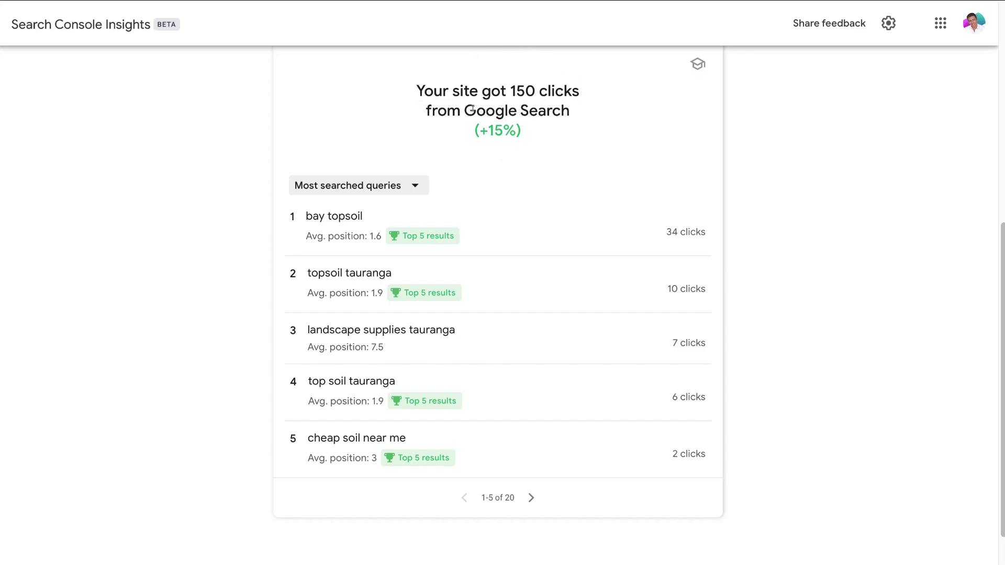
pyautogui.moveTo(464, 110); pyautogui.dragTo(565, 99)
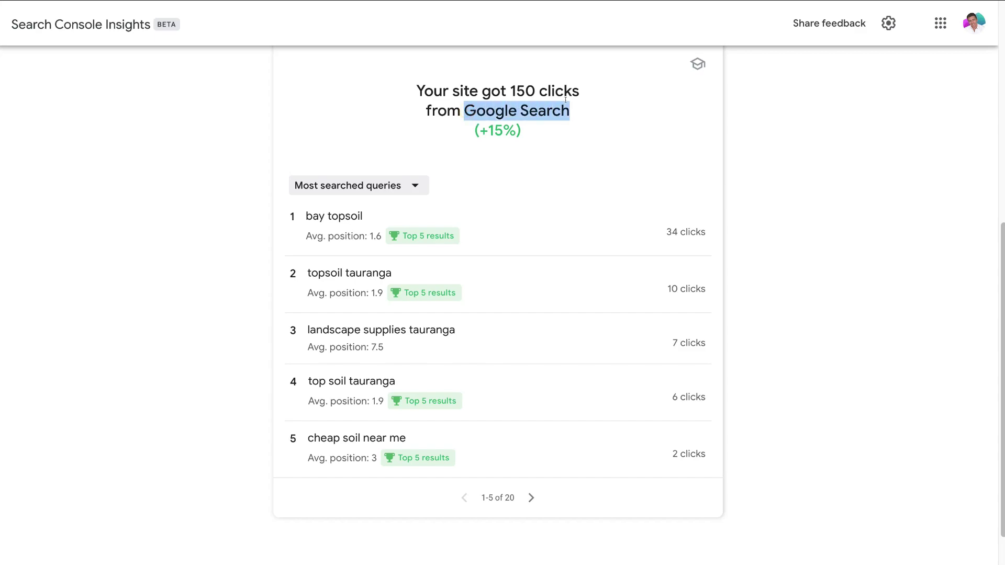
pyautogui.scroll(-1, 499, 193)
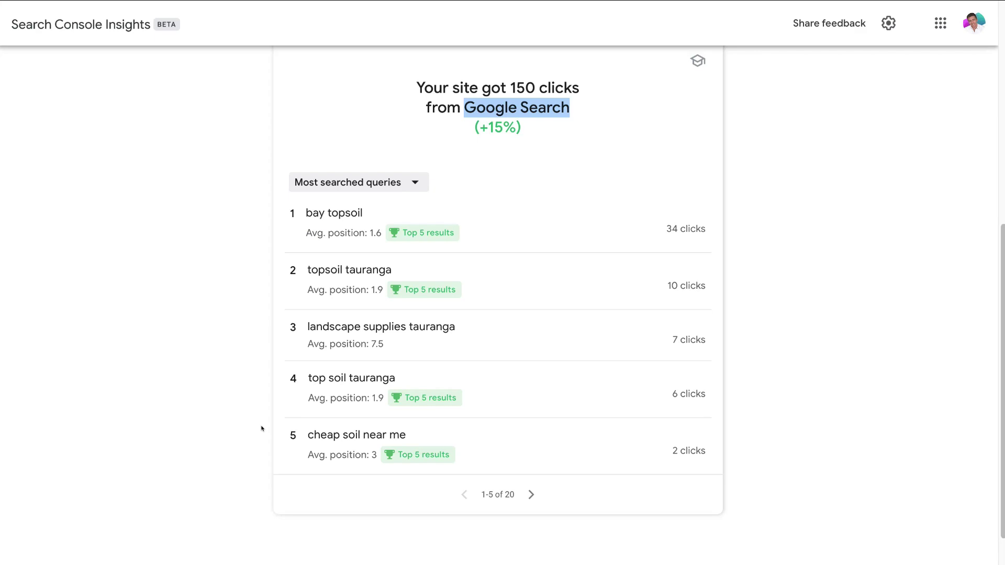
pyautogui.click(529, 495)
pyautogui.click(530, 477)
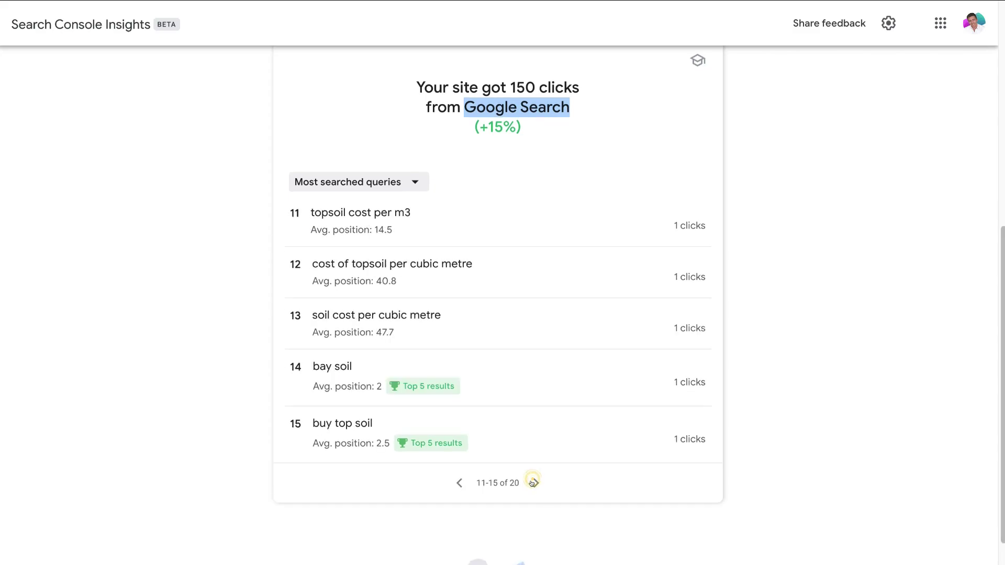
pyautogui.click(531, 479)
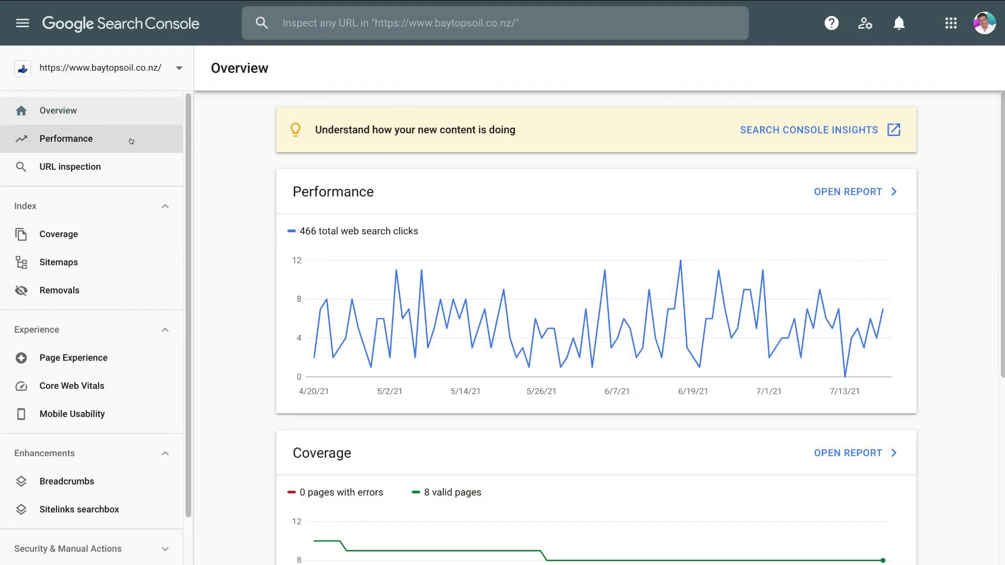
# - Open the Performance report and compare the last 3 months to the previous period
pyautogui.click(130, 139)
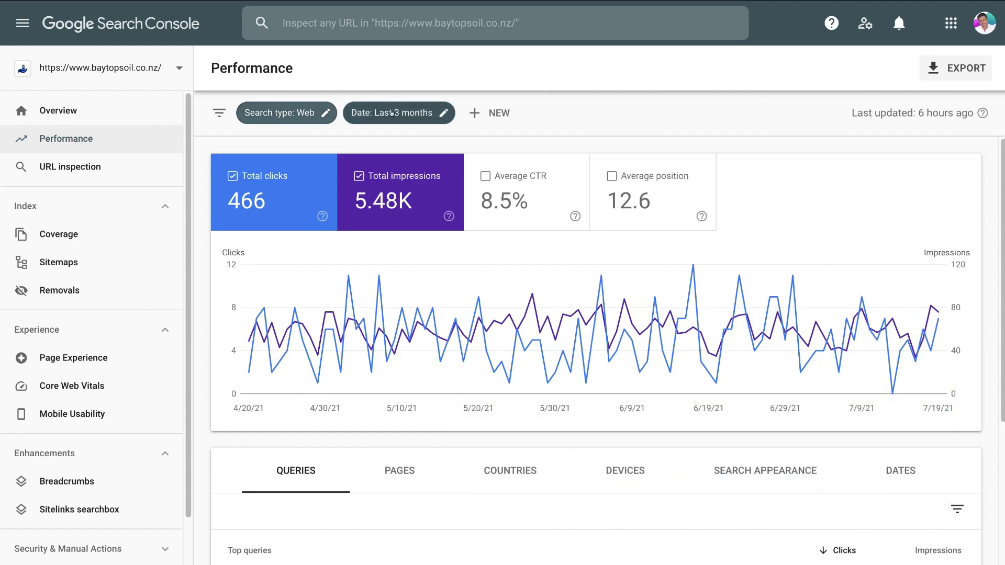
pyautogui.click(433, 112)
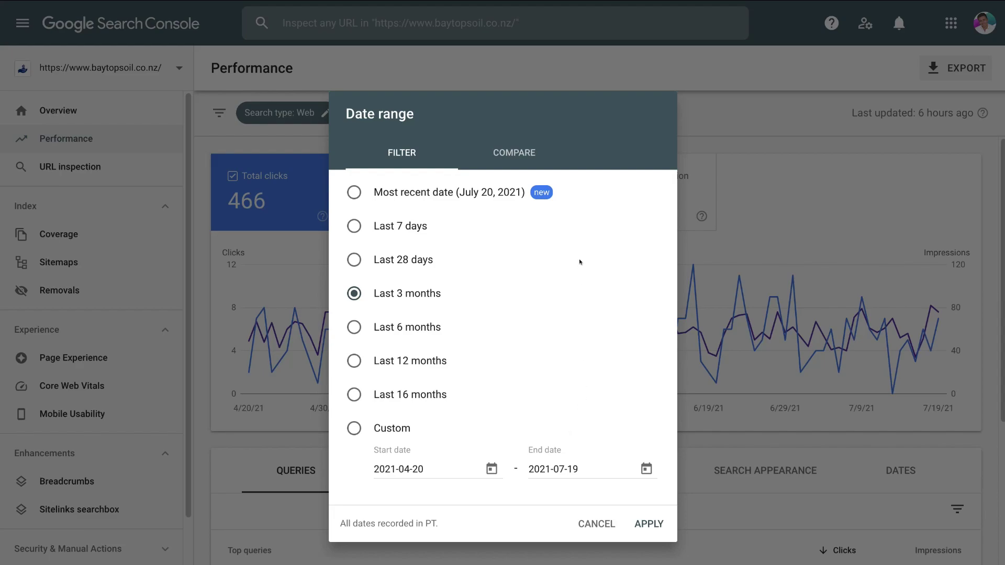
pyautogui.click(504, 151)
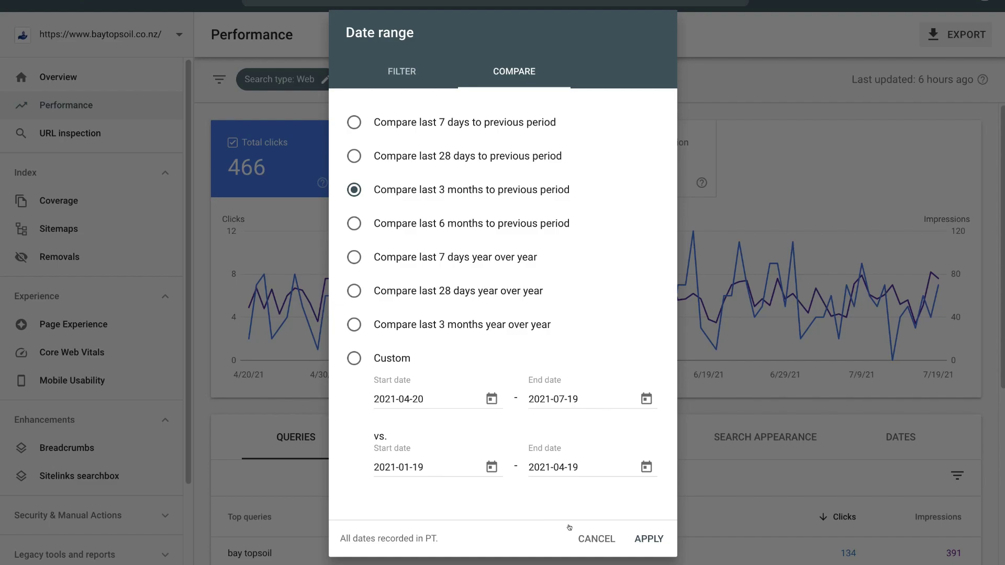
pyautogui.click(631, 536)
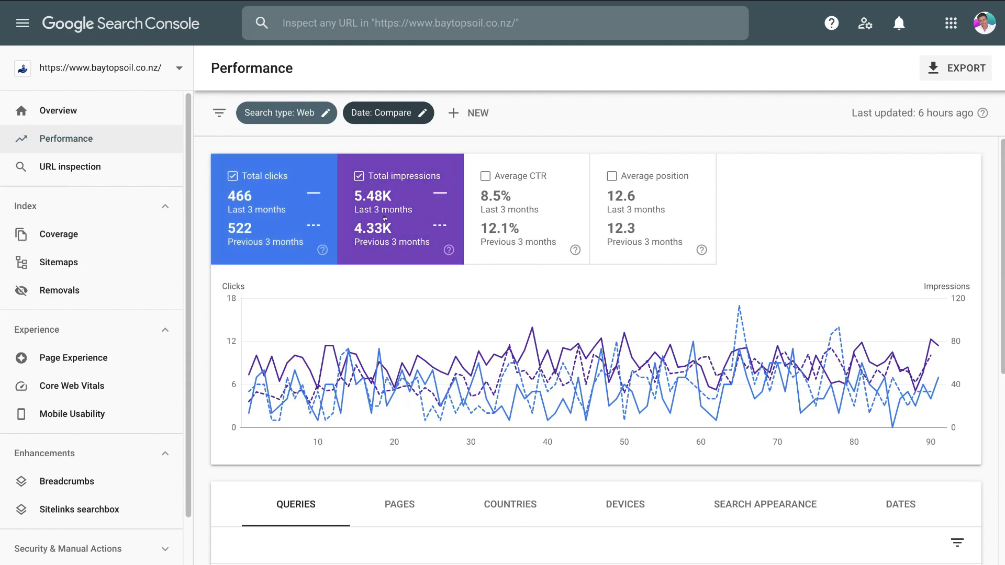
# - Replace the date comparison with a plain Last 3 months date filter
pyautogui.click(398, 118)
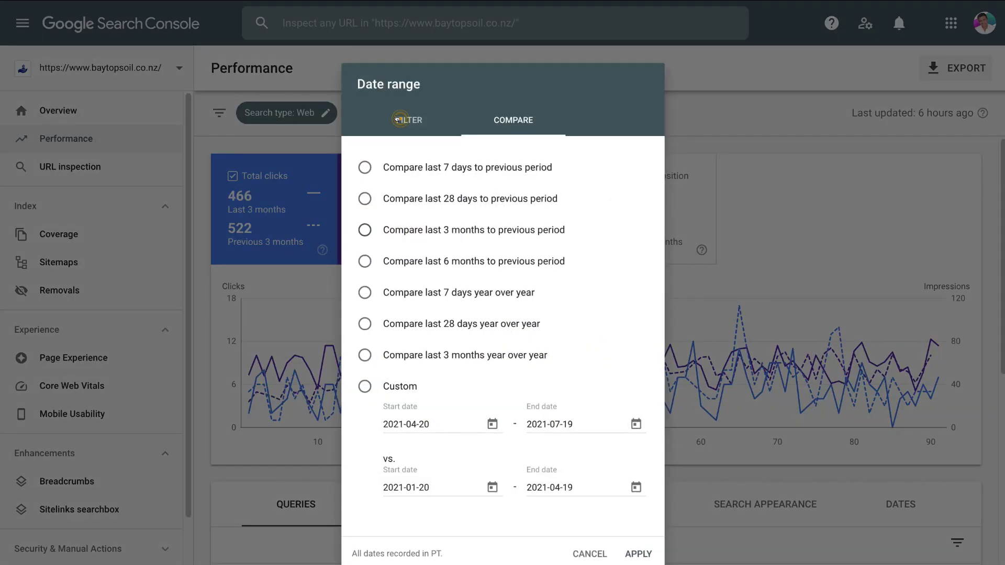
pyautogui.click(397, 106)
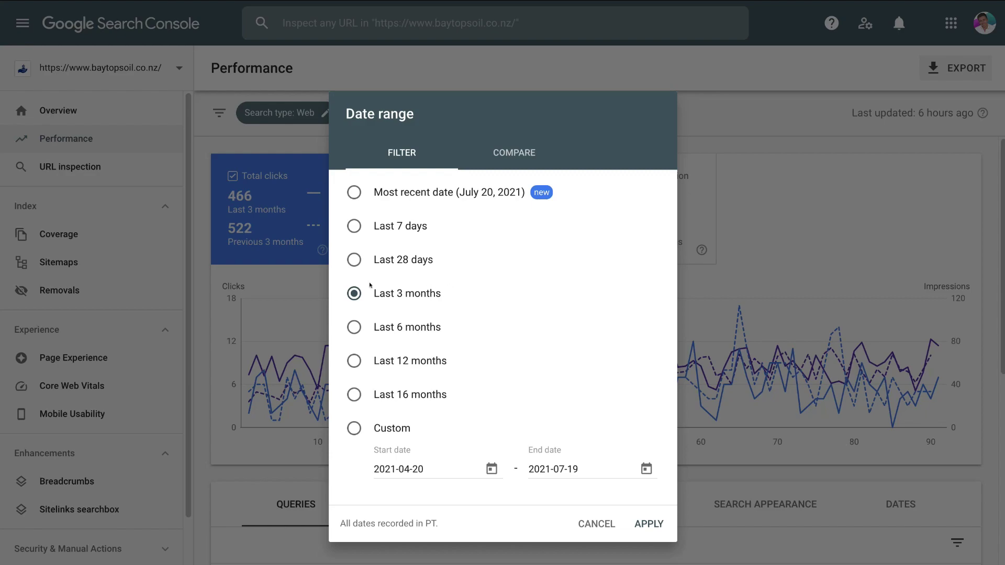
pyautogui.click(643, 522)
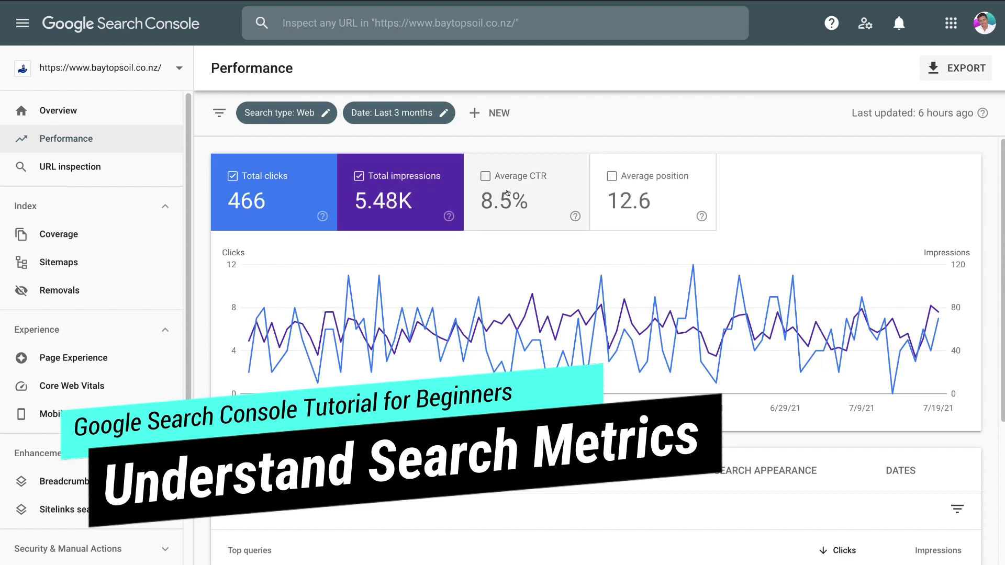
# - Add Average CTR and Average position to the performance metrics and view the top queries table
pyautogui.click(544, 192)
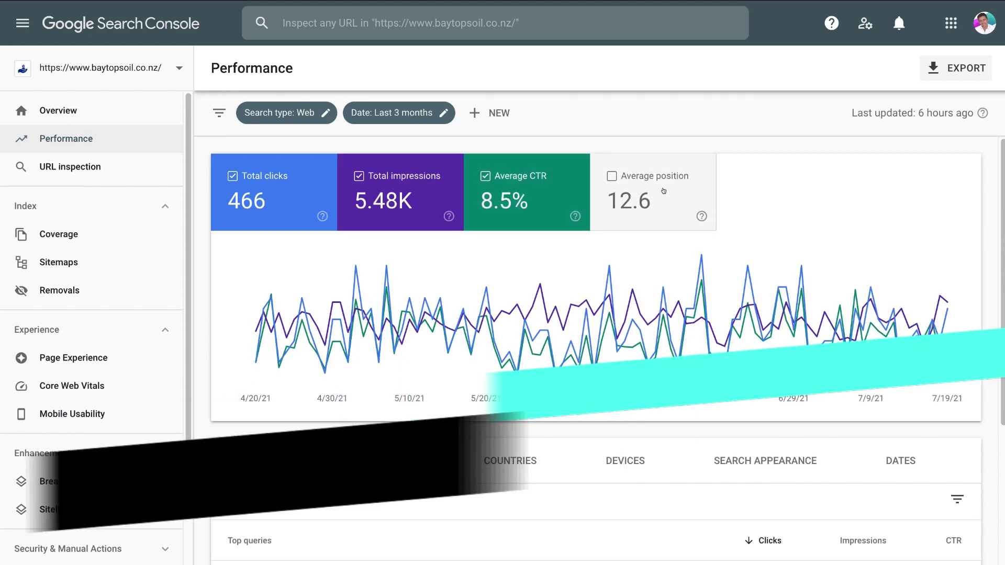
pyautogui.click(684, 193)
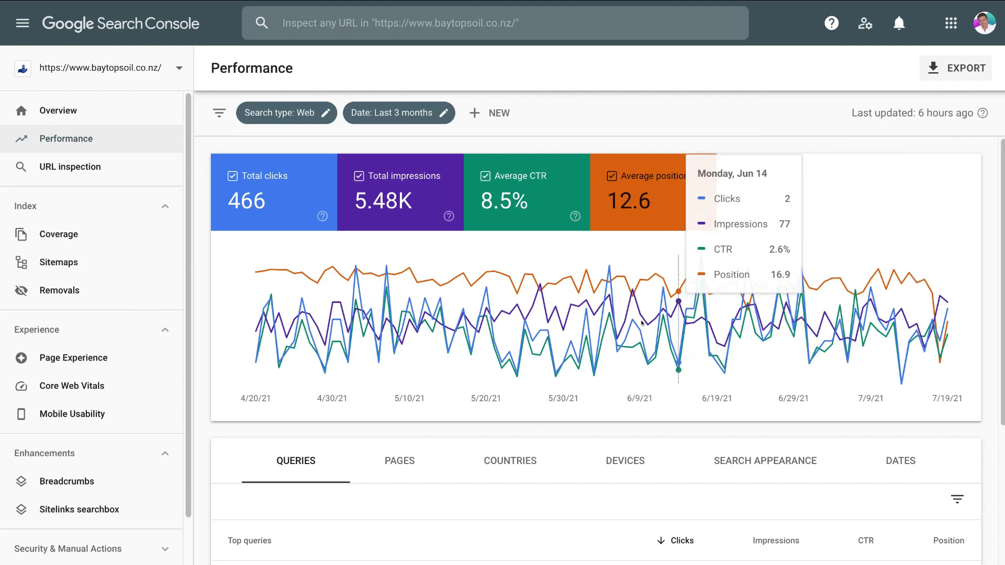
pyautogui.scroll(-1, 567, 427)
pyautogui.scroll(-5, 568, 427)
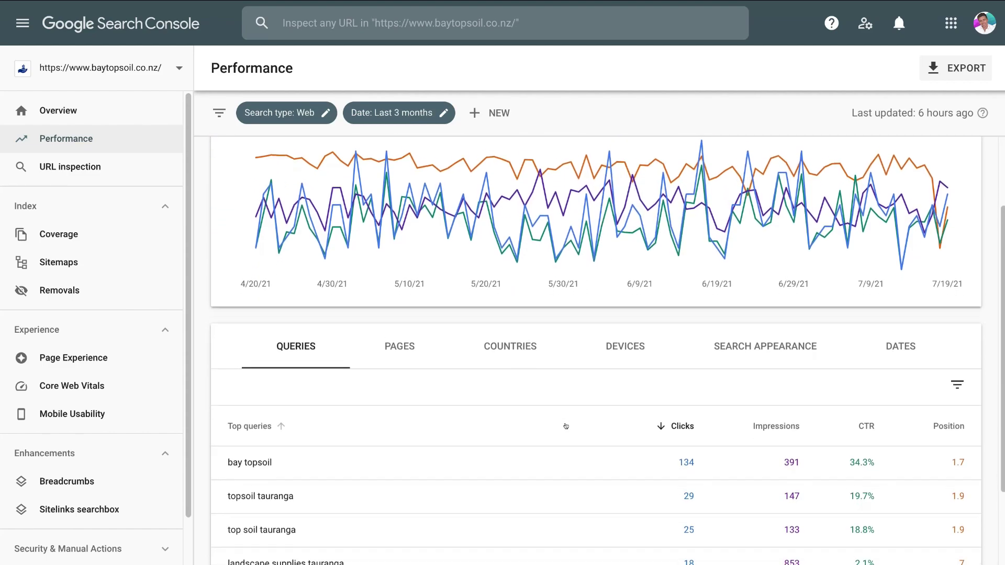
pyautogui.scroll(-1, 566, 426)
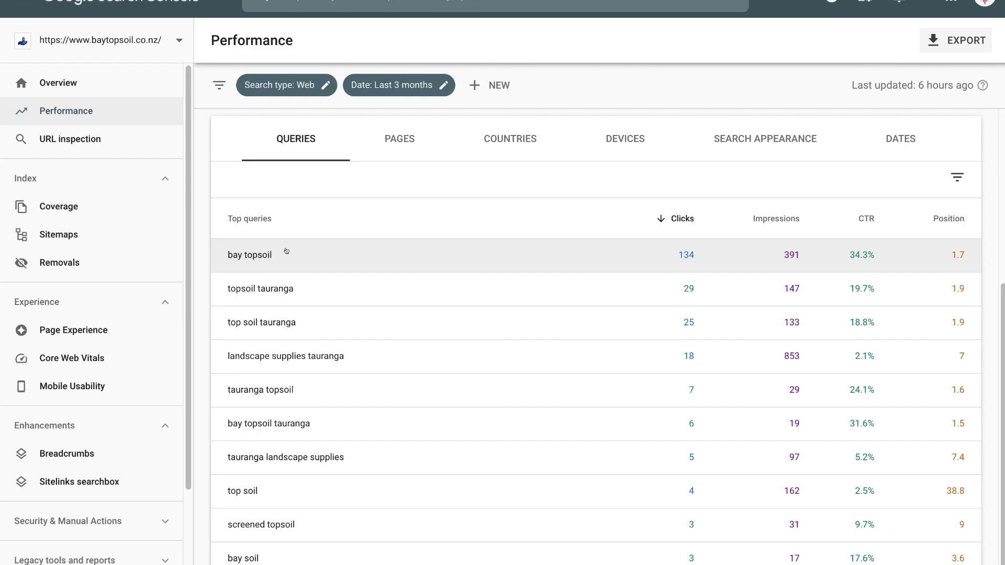
# - Review the search performance broken down by pages, countries and devices
pyautogui.click(386, 149)
pyautogui.scroll(-5, 385, 150)
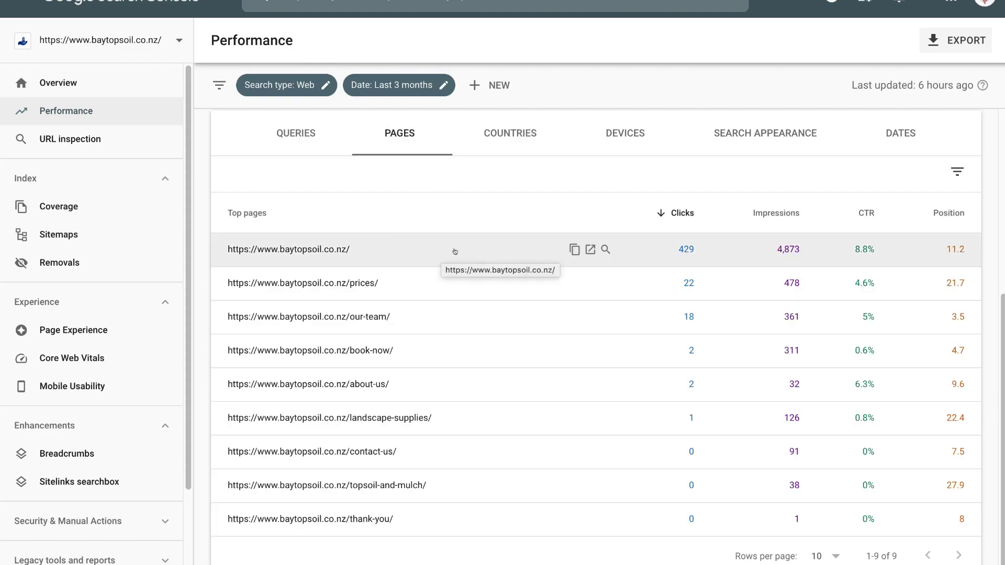
pyautogui.click(504, 138)
pyautogui.scroll(-5, 515, 167)
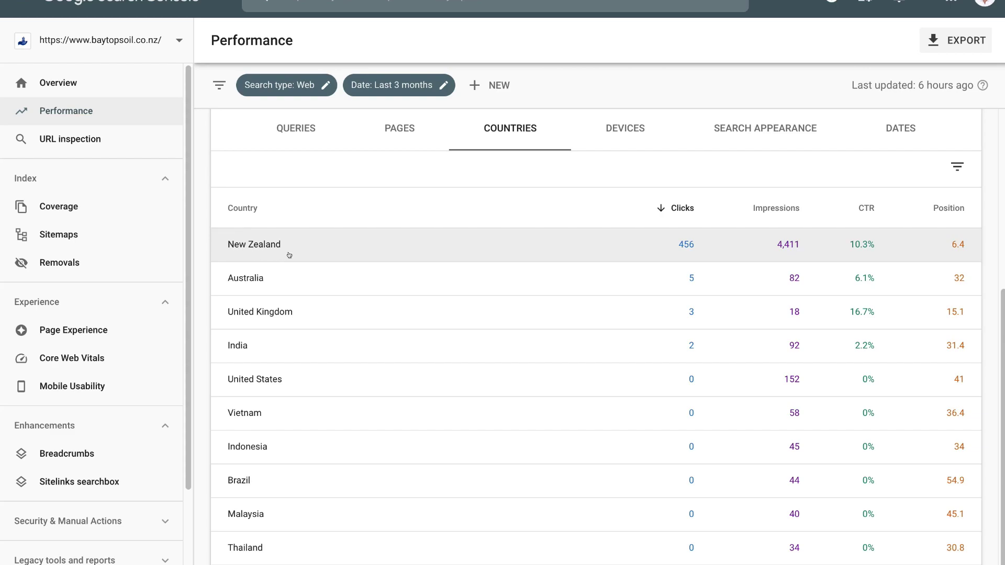
pyautogui.click(615, 137)
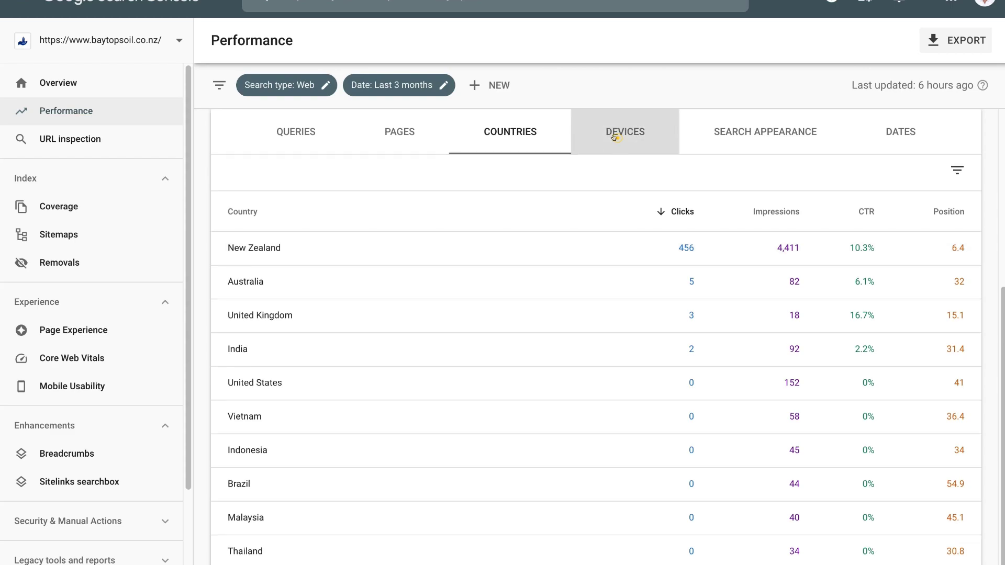
pyautogui.scroll(-2, 617, 335)
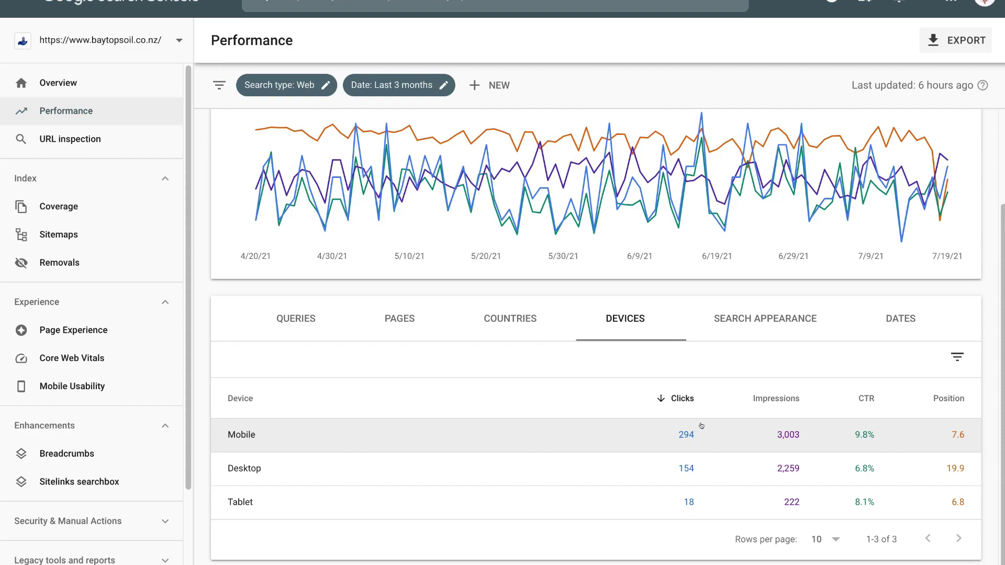
# - Filter the report to the query "landscape supplies tauranga" and list the pages that appear for it
pyautogui.click(296, 324)
pyautogui.scroll(-3, 286, 157)
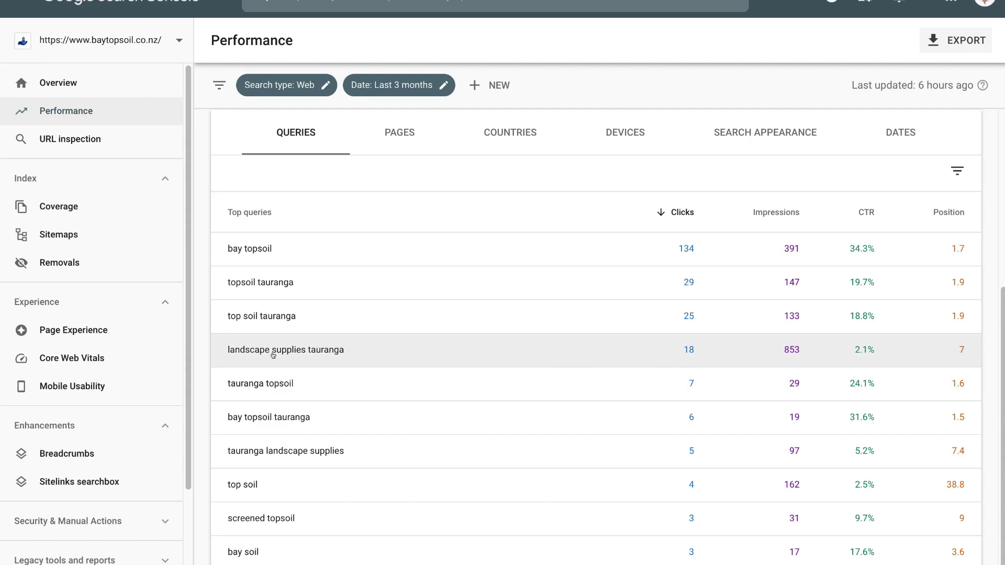
pyautogui.click(331, 352)
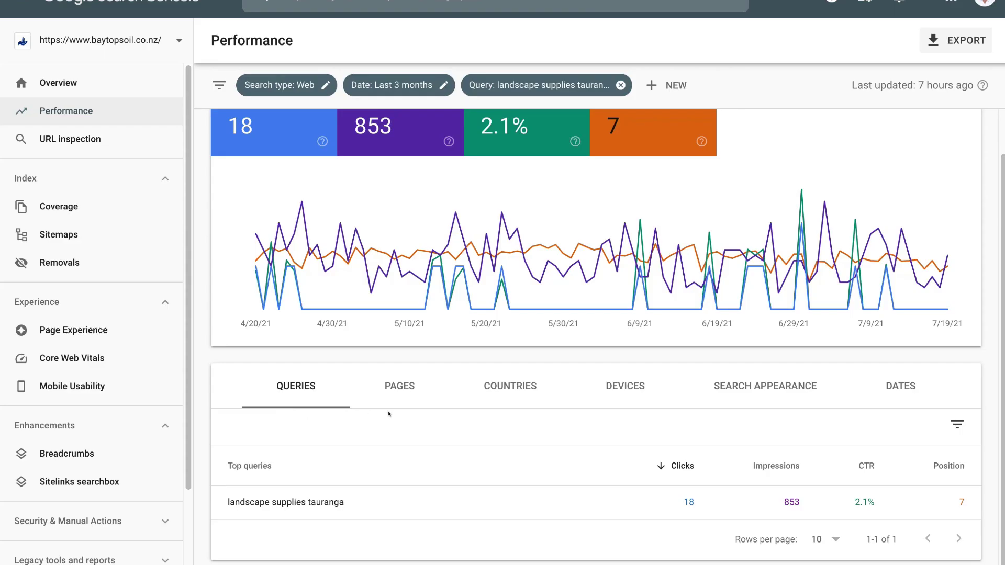
pyautogui.click(399, 394)
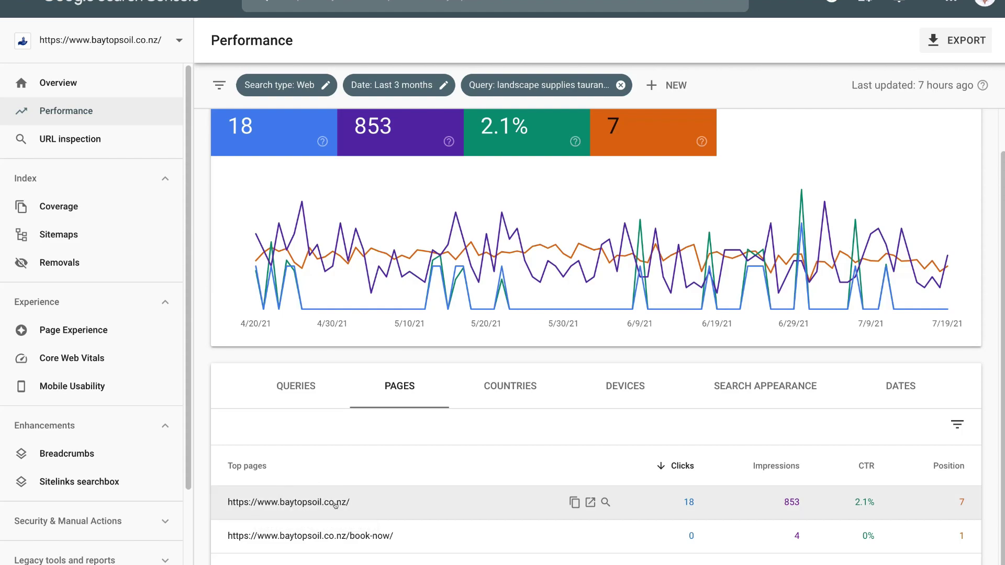
# - Open the site's home page from the pages list and examine its text content for the filtered query
pyautogui.click(587, 501)
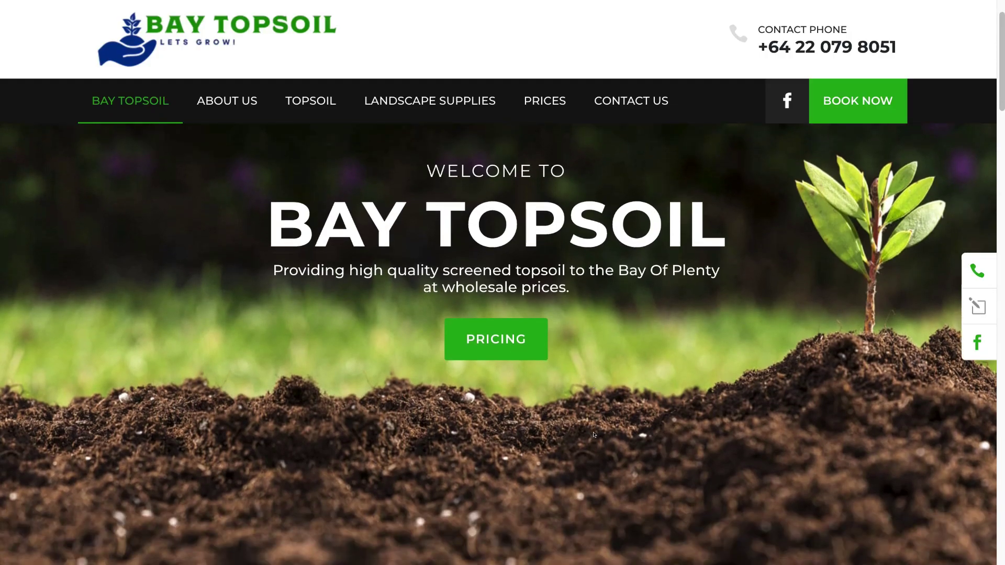
pyautogui.scroll(-5, 594, 435)
pyautogui.scroll(-4, 594, 436)
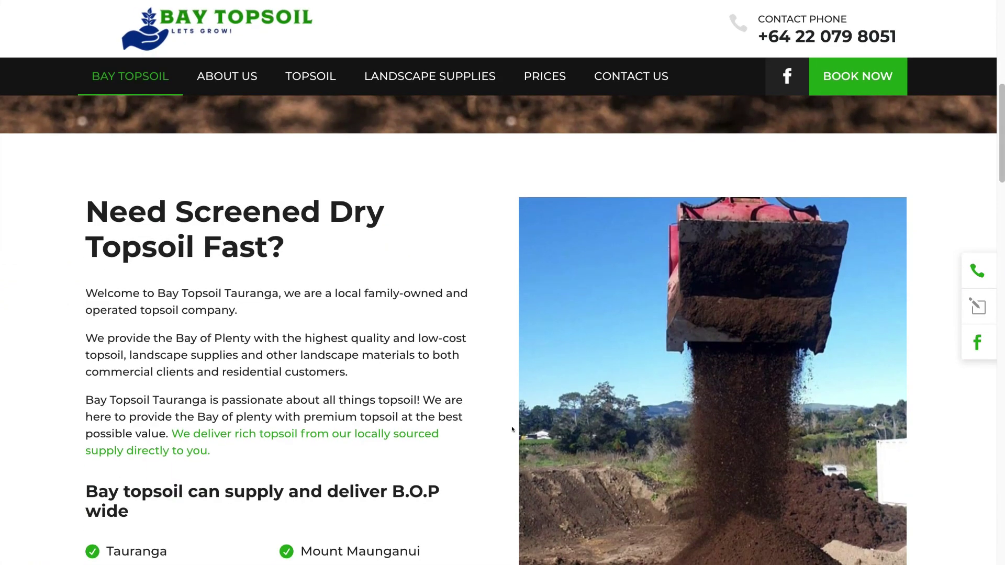
pyautogui.scroll(-2, 513, 430)
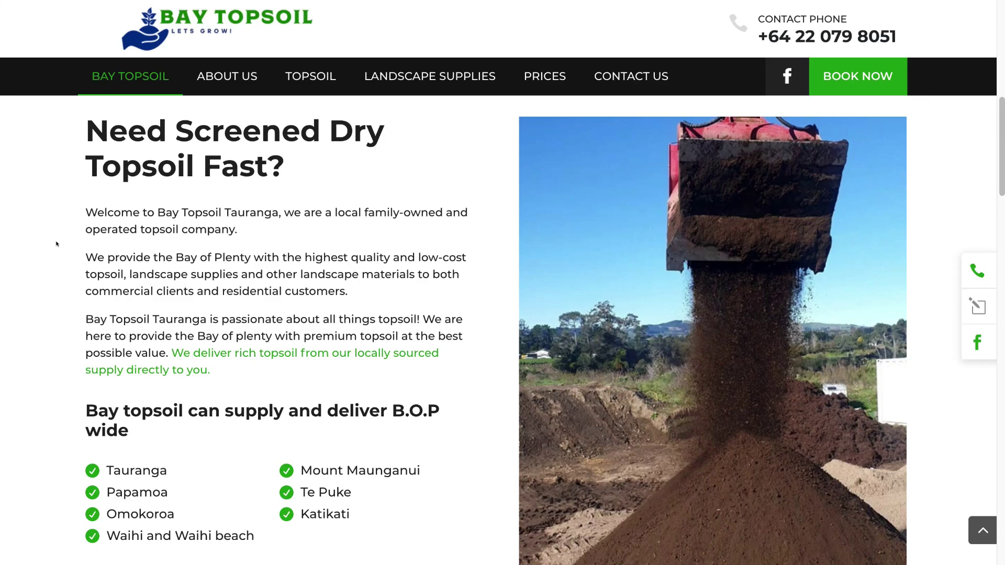
# - Finish reading the home page's text, and remove the "landscape supplies tauranga" query filter to return to the full top queries list
pyautogui.scroll(-6, 489, 364)
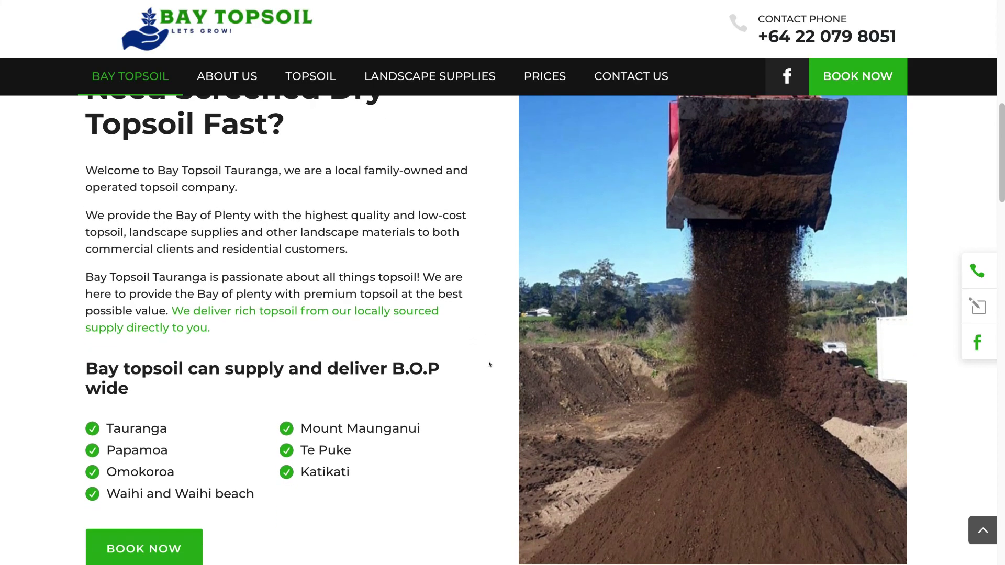
pyautogui.scroll(-2, 489, 364)
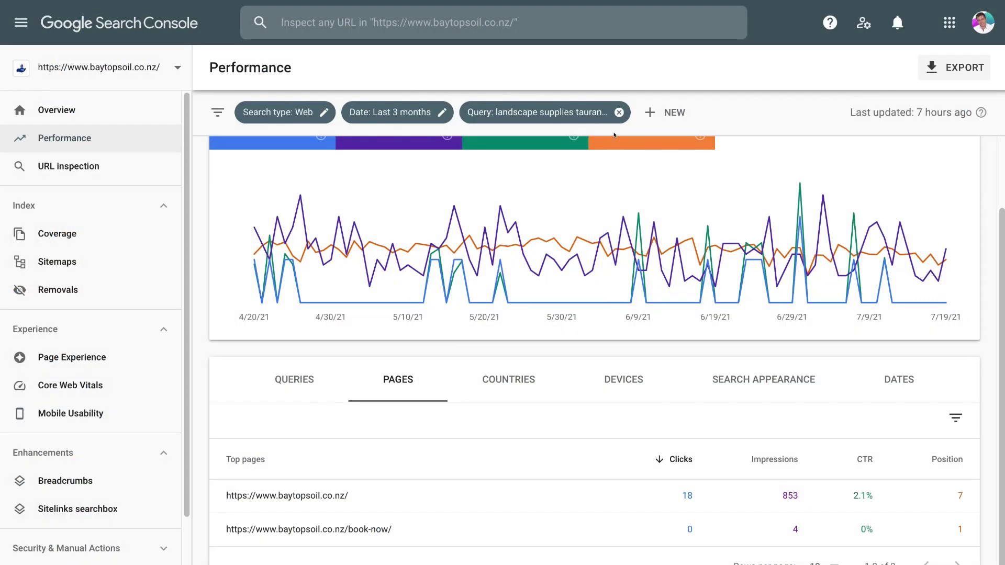
pyautogui.click(619, 112)
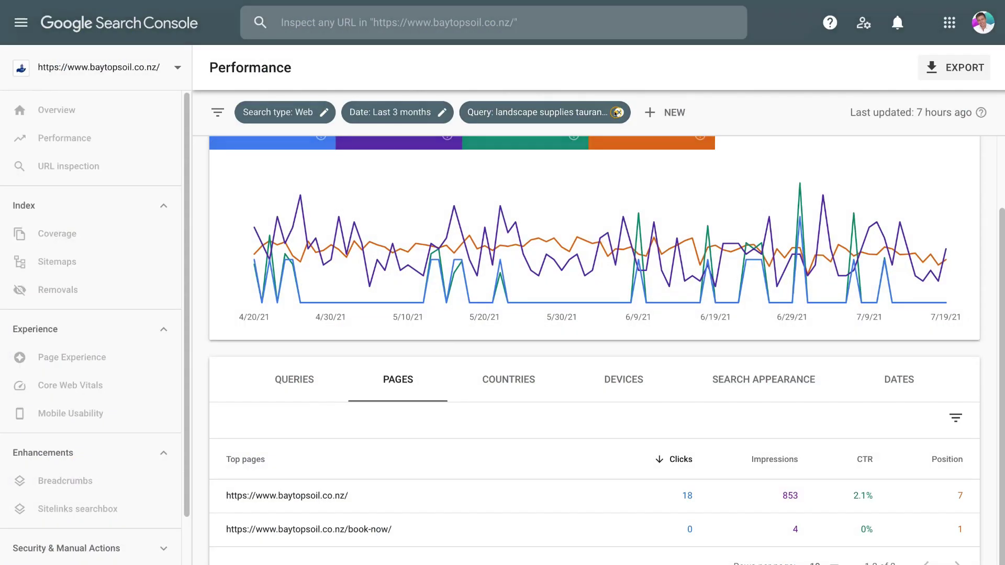
pyautogui.click(258, 464)
pyautogui.scroll(-6, 293, 471)
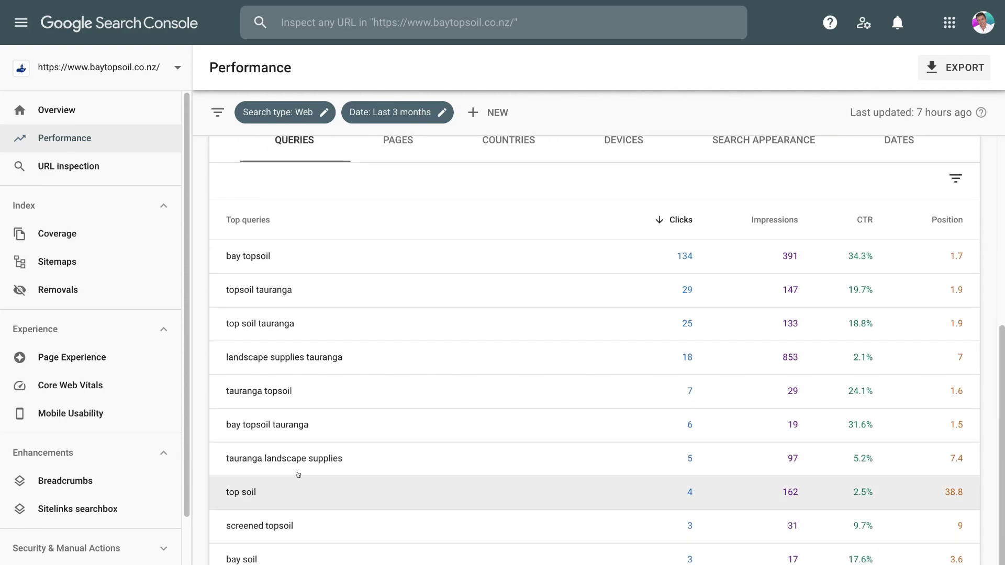
pyautogui.scroll(1, 298, 474)
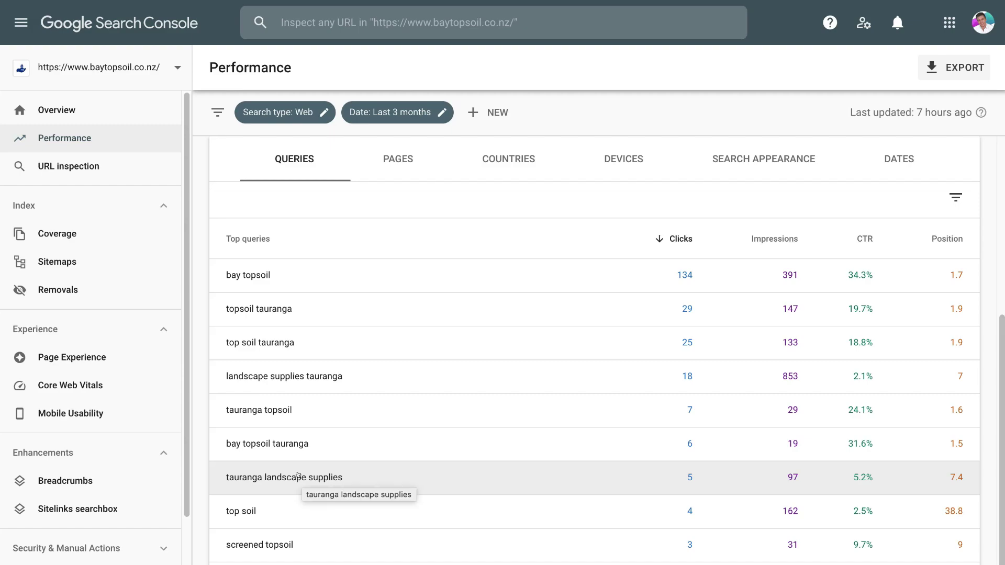
# - Filter the top queries table to show only queries with a position smaller than 3 and review the list
pyautogui.click(956, 195)
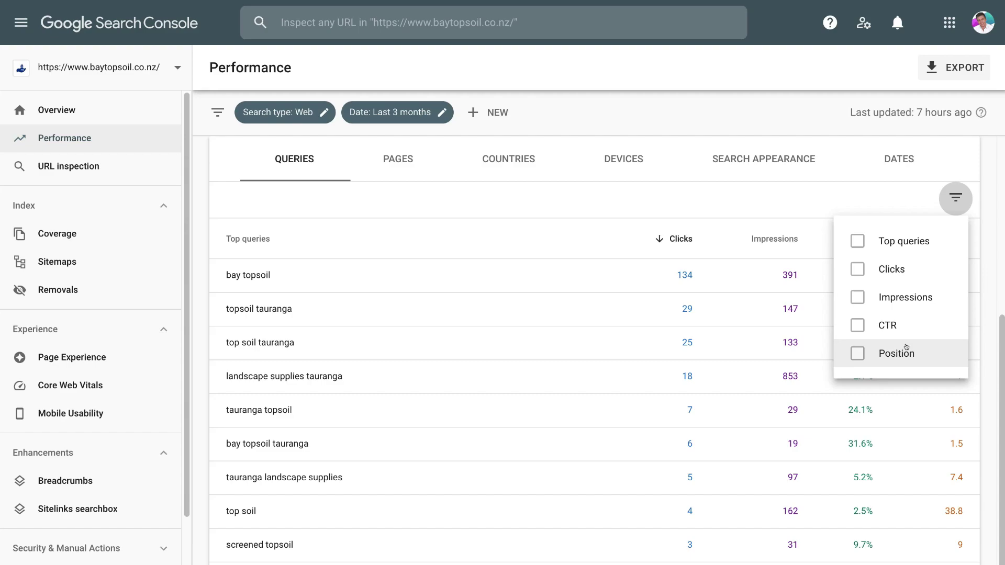
pyautogui.click(856, 353)
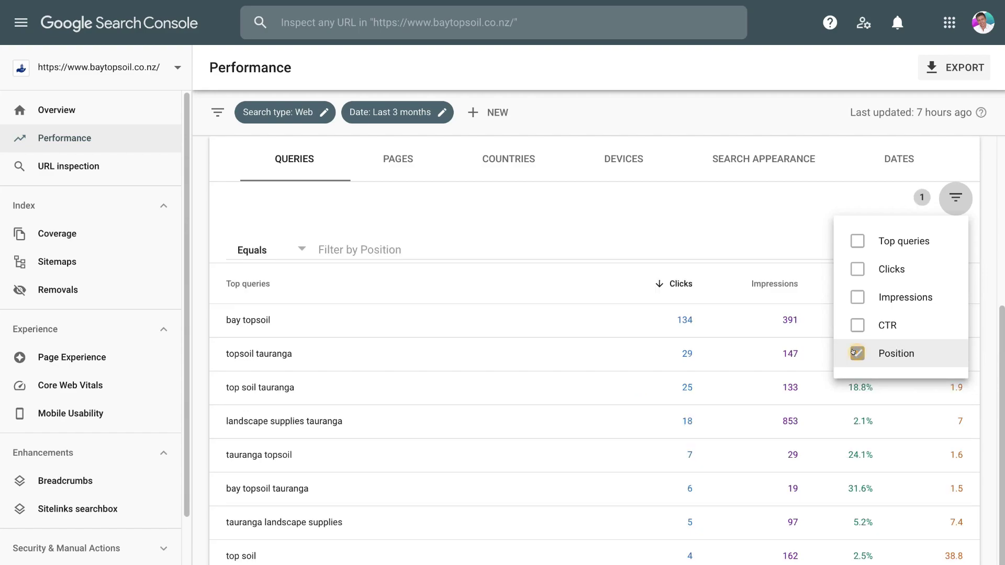
pyautogui.click(544, 229)
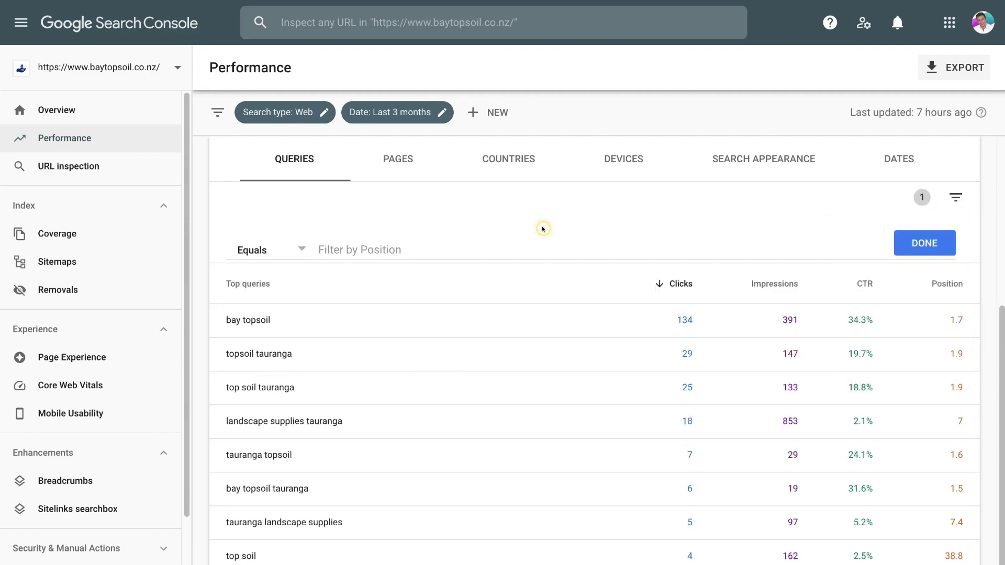
pyautogui.click(299, 244)
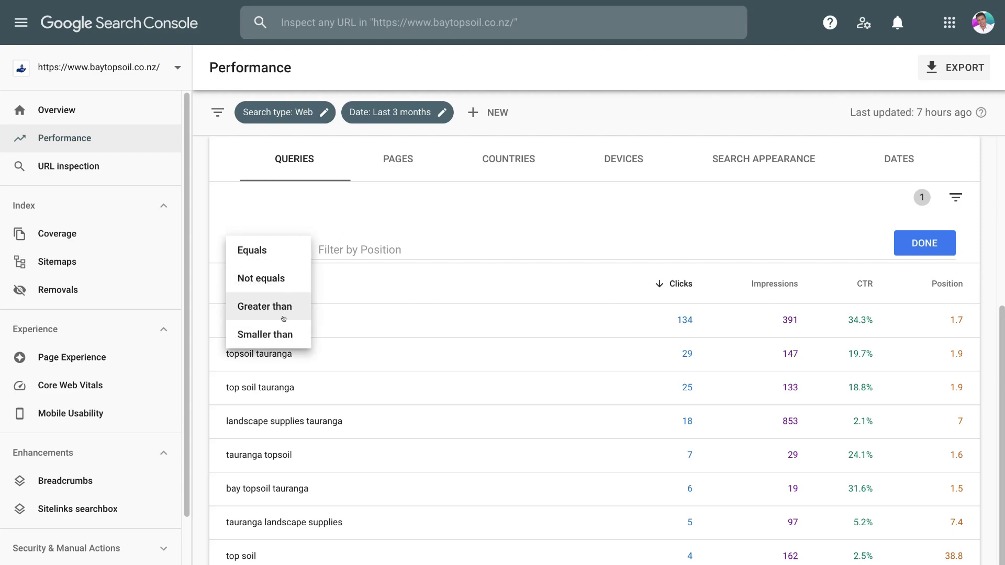
pyautogui.click(264, 335)
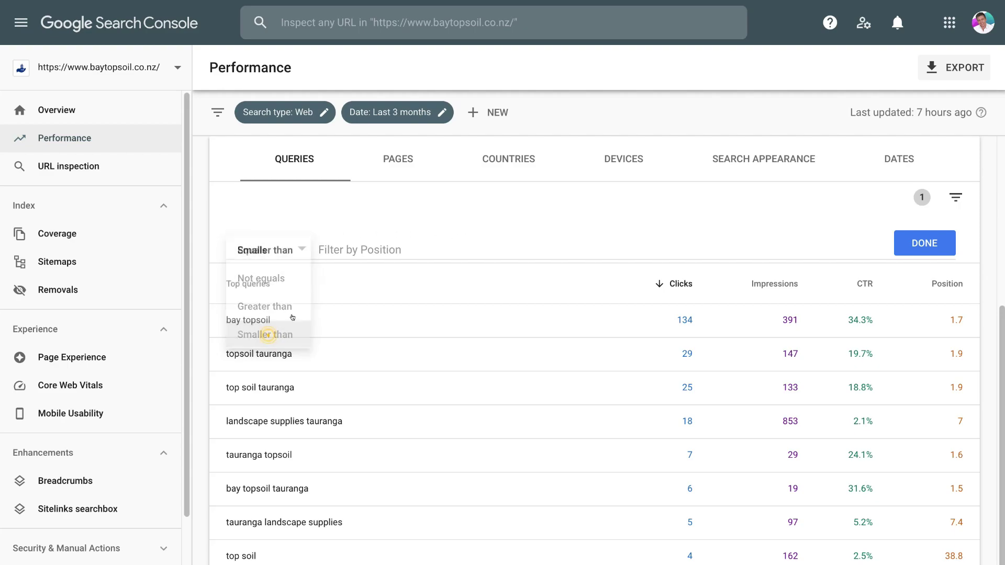
pyautogui.click(328, 247)
pyautogui.write('3')
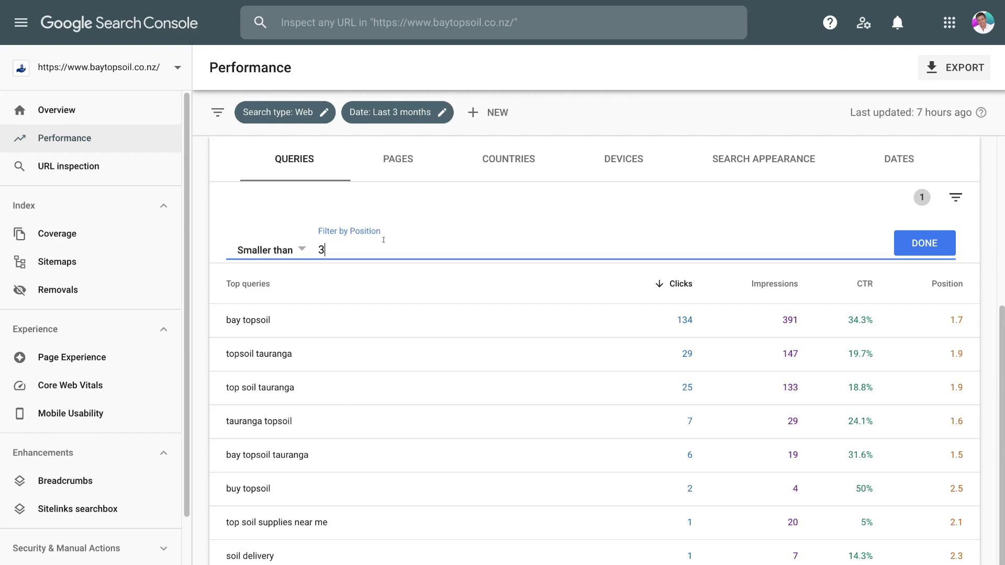
pyautogui.click(917, 241)
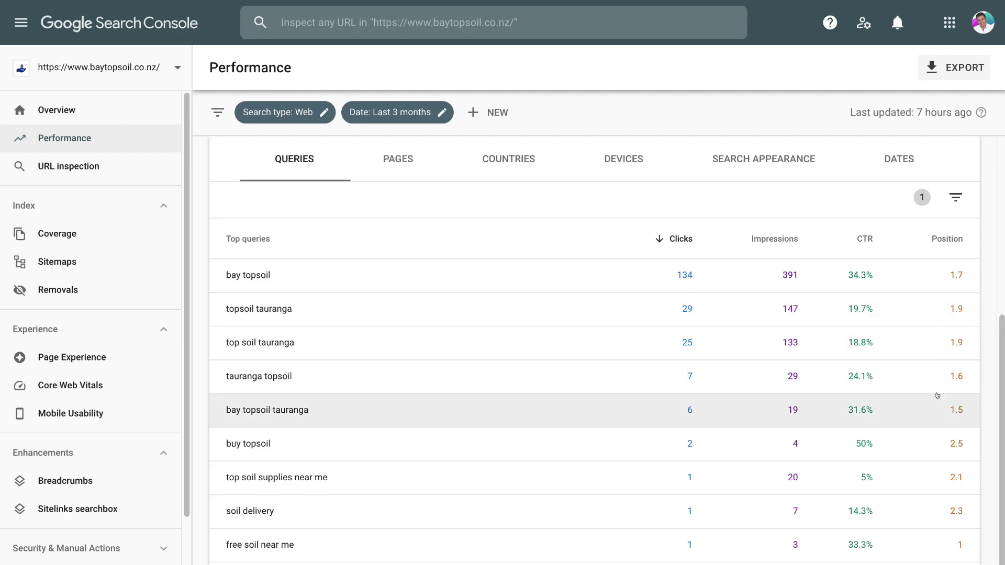
pyautogui.scroll(-1, 890, 398)
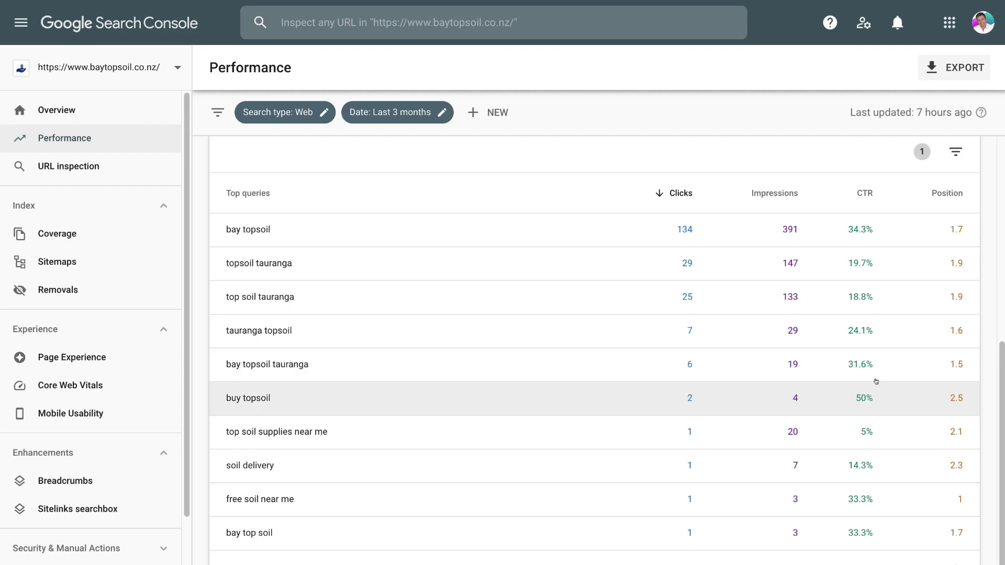
# - Change the position filter on the queries table to greater than 3
pyautogui.click(948, 151)
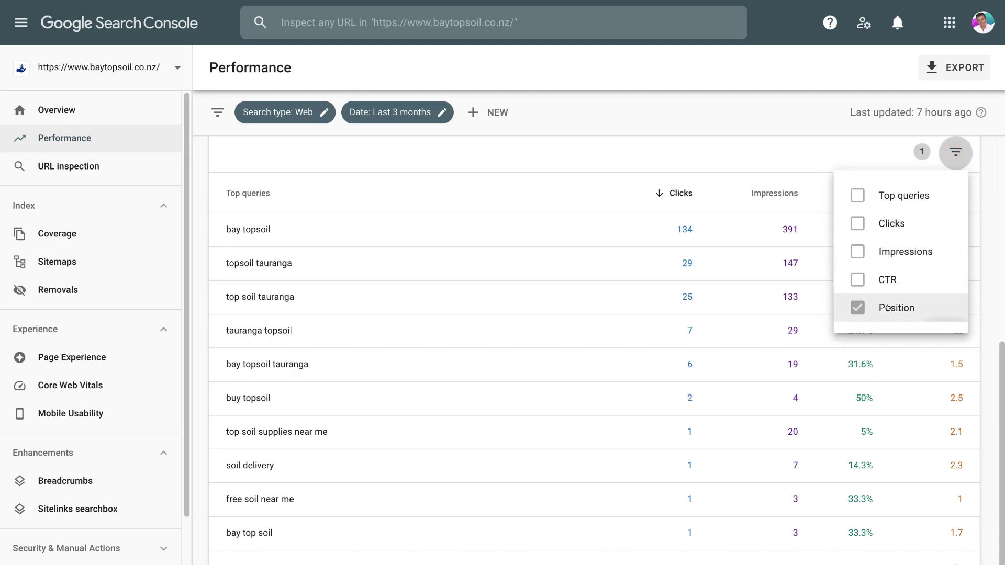
pyautogui.click(912, 307)
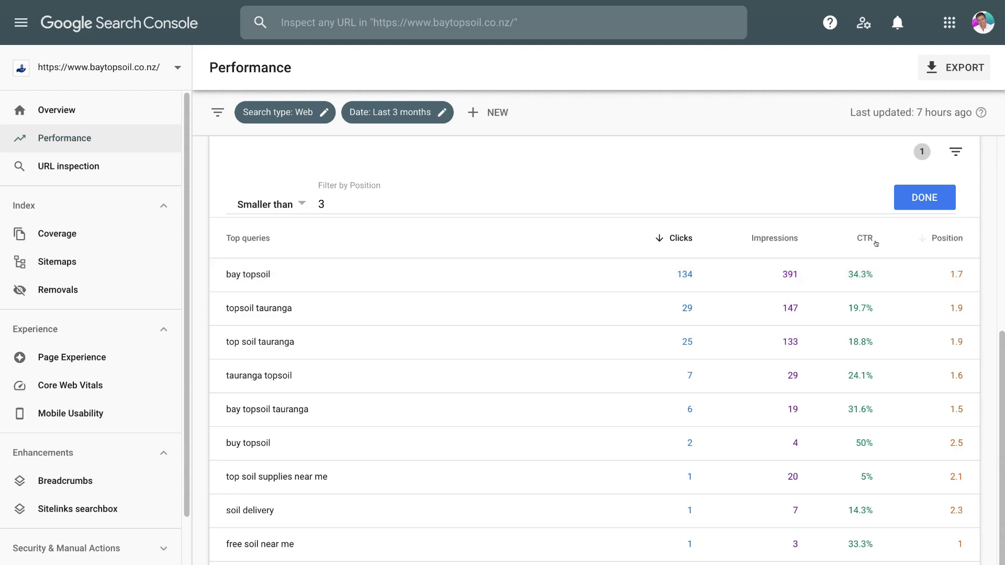
pyautogui.click(277, 204)
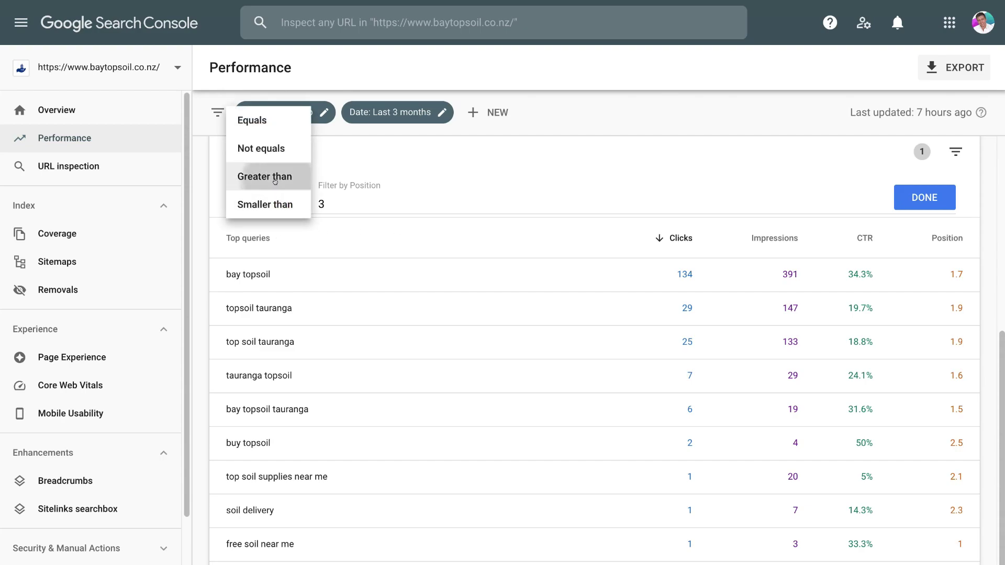
pyautogui.click(275, 177)
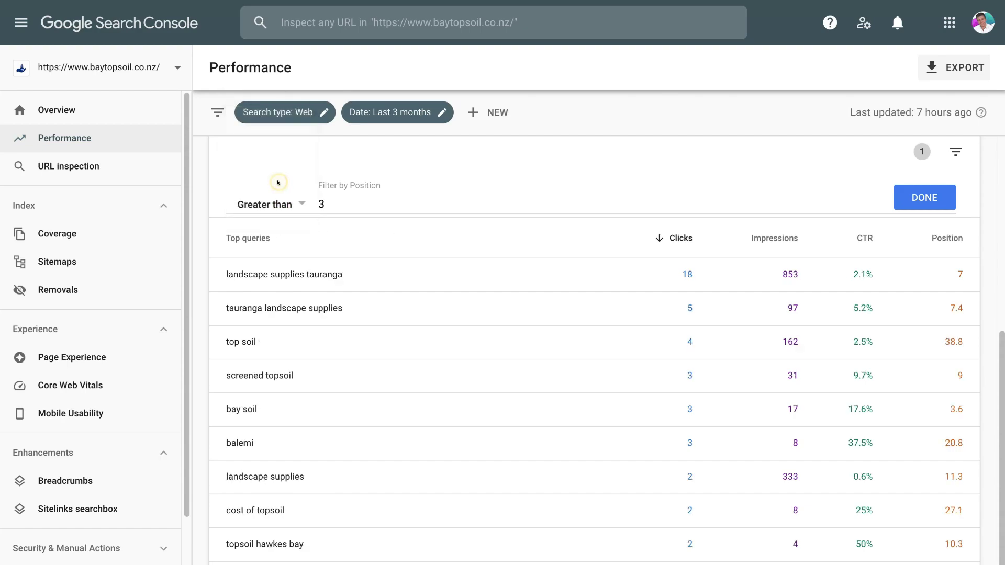
pyautogui.click(904, 192)
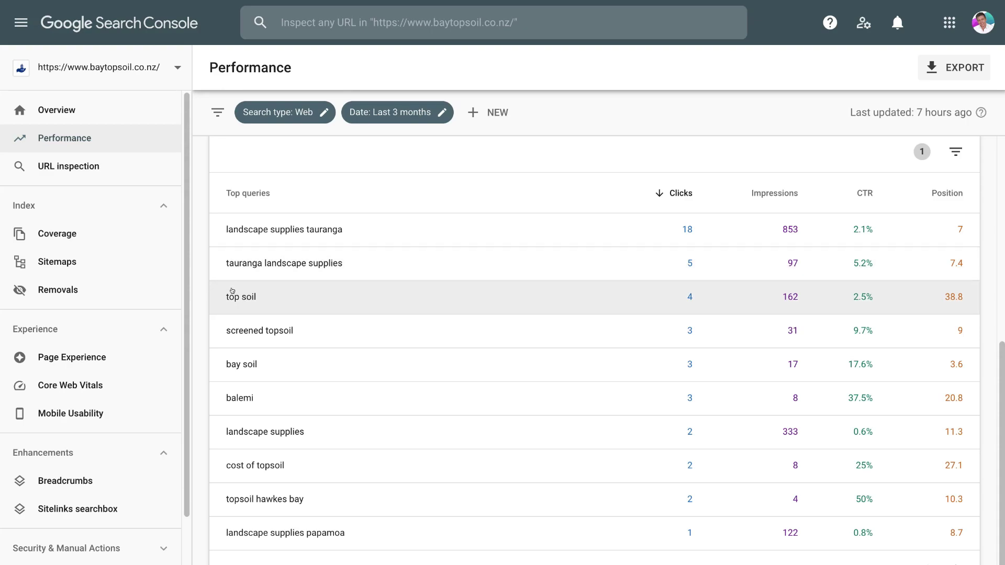
# - Review the pages that appear for the query "top soil", and clear that query filter
pyautogui.click(263, 298)
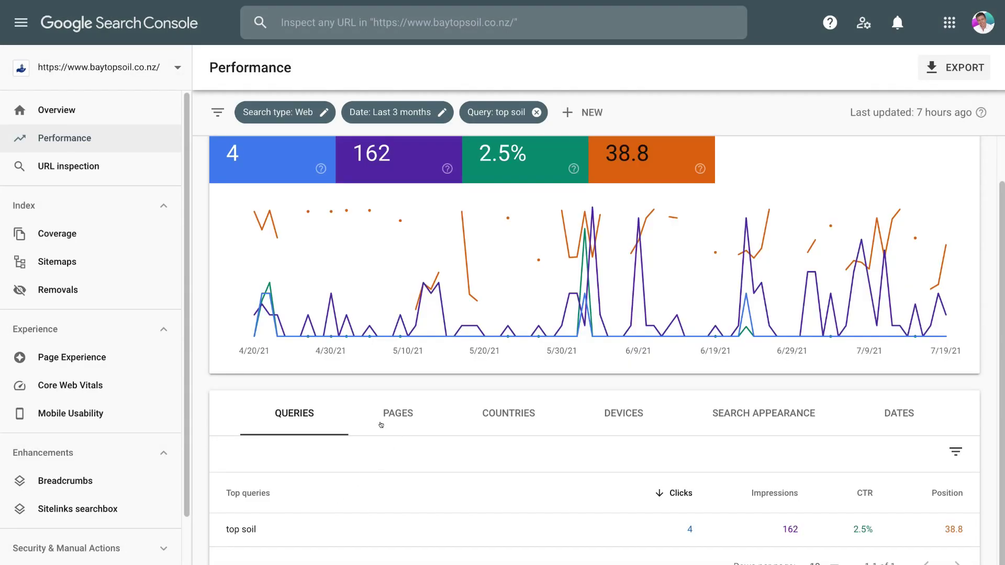
pyautogui.click(399, 426)
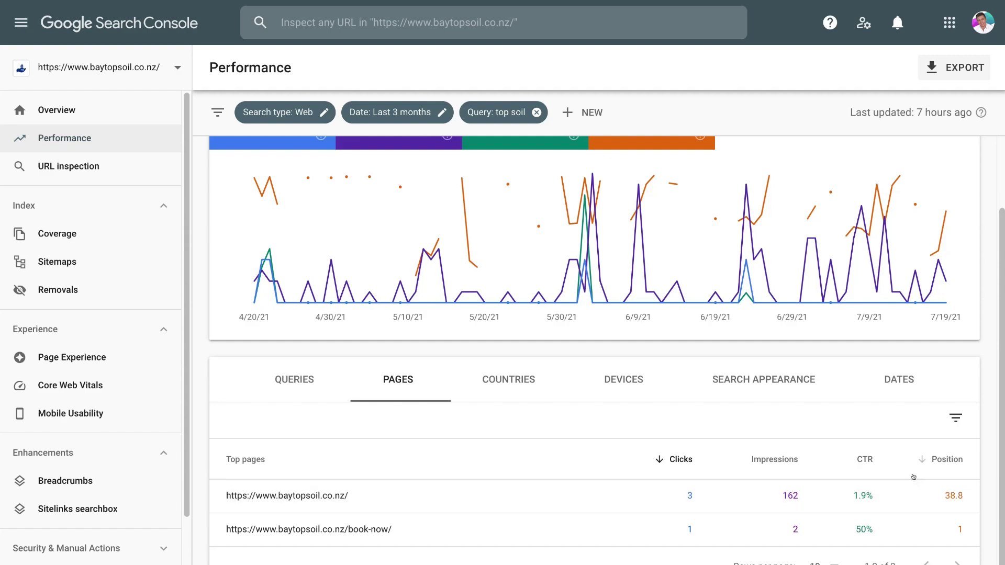
pyautogui.click(537, 114)
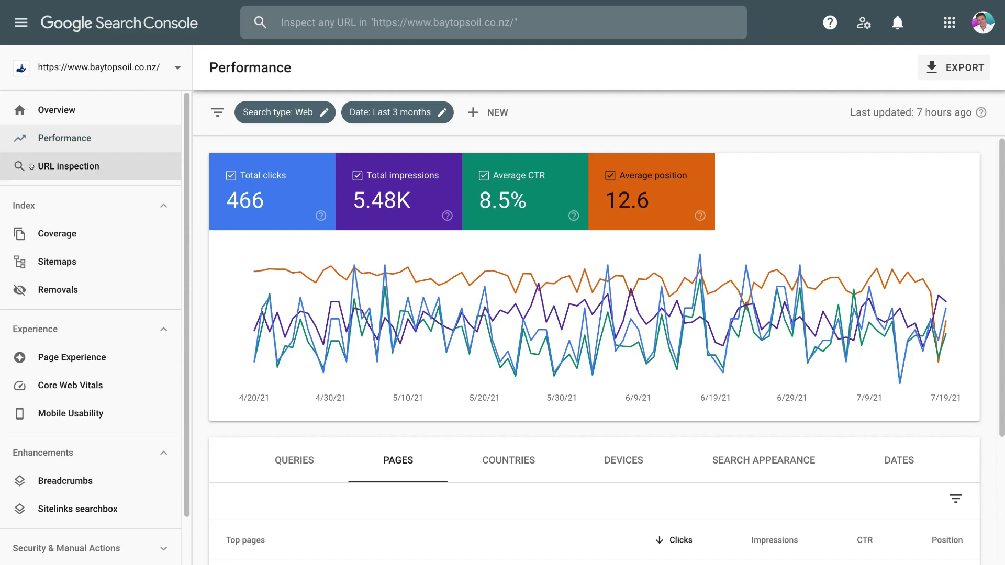
pyautogui.click(87, 168)
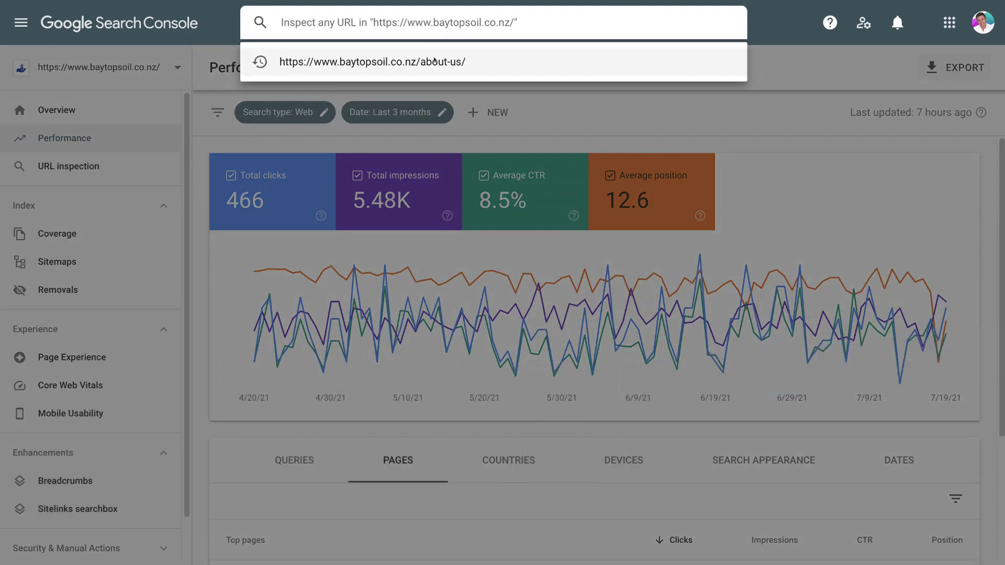
pyautogui.click(393, 62)
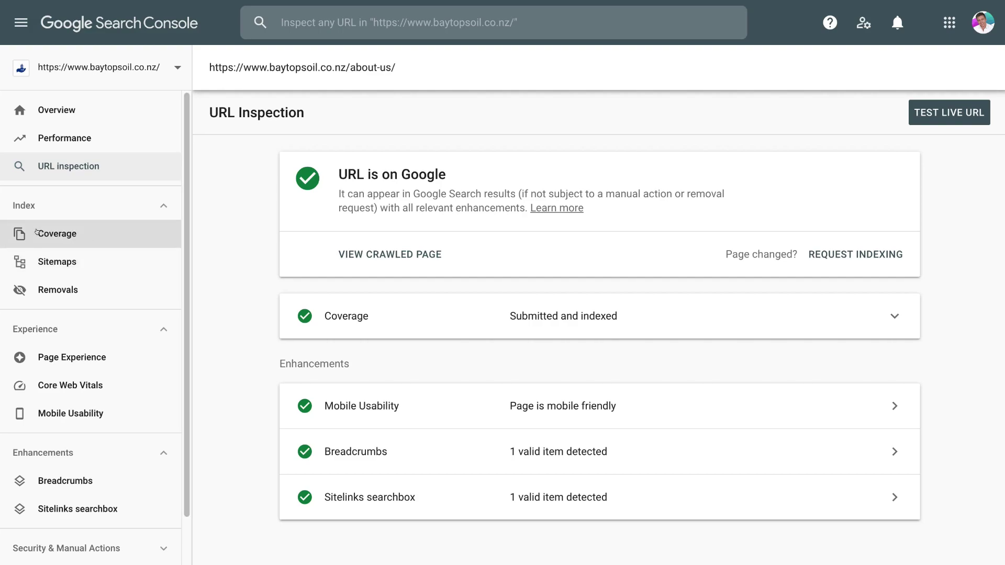
pyautogui.click(139, 235)
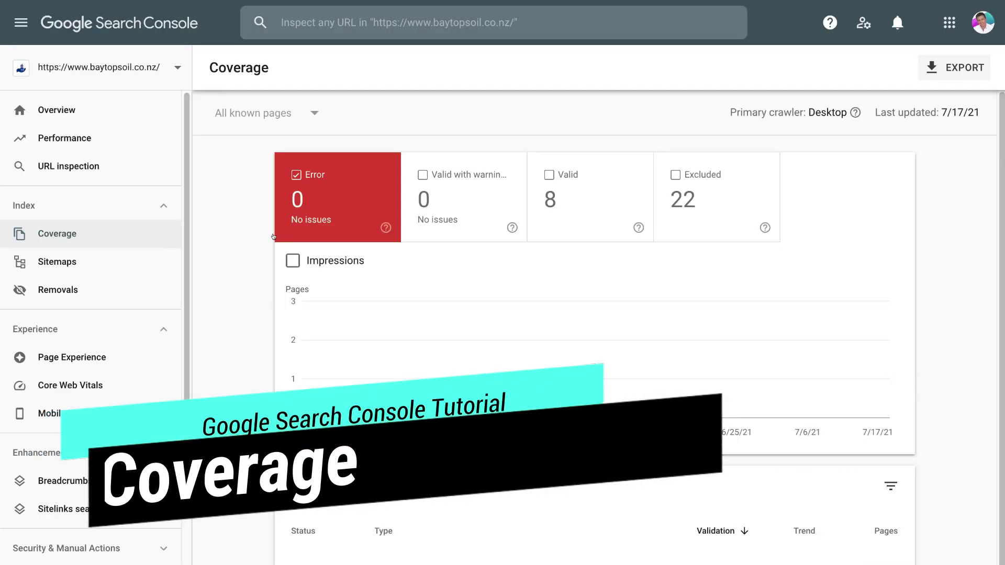